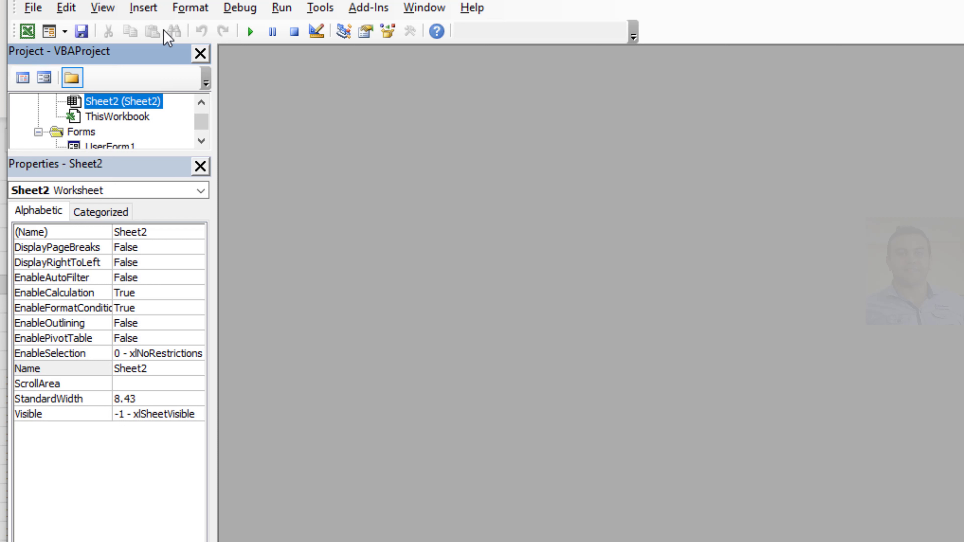
# Step: Insert a new UserForm and enlarge it in width and to a height of about 286.5
pyautogui.click(146, 8)
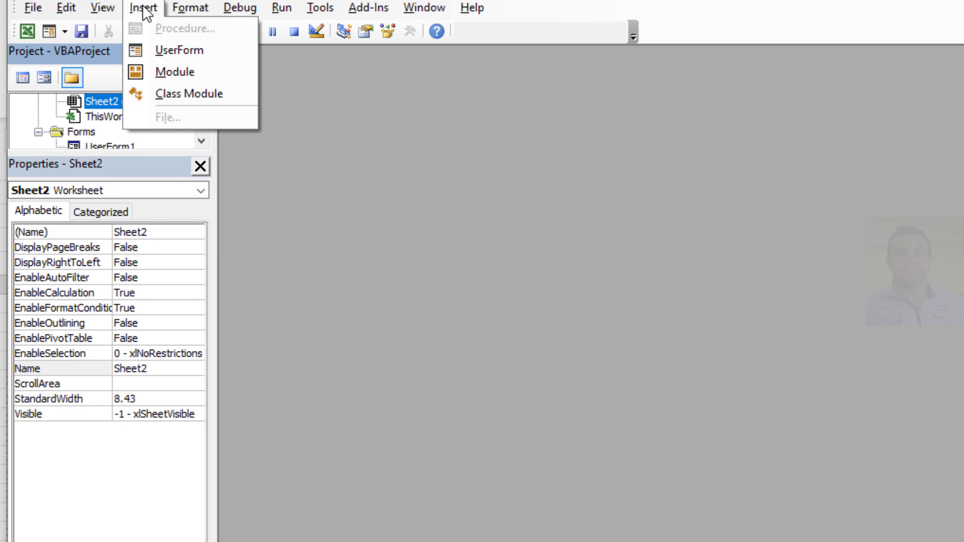
pyautogui.click(179, 53)
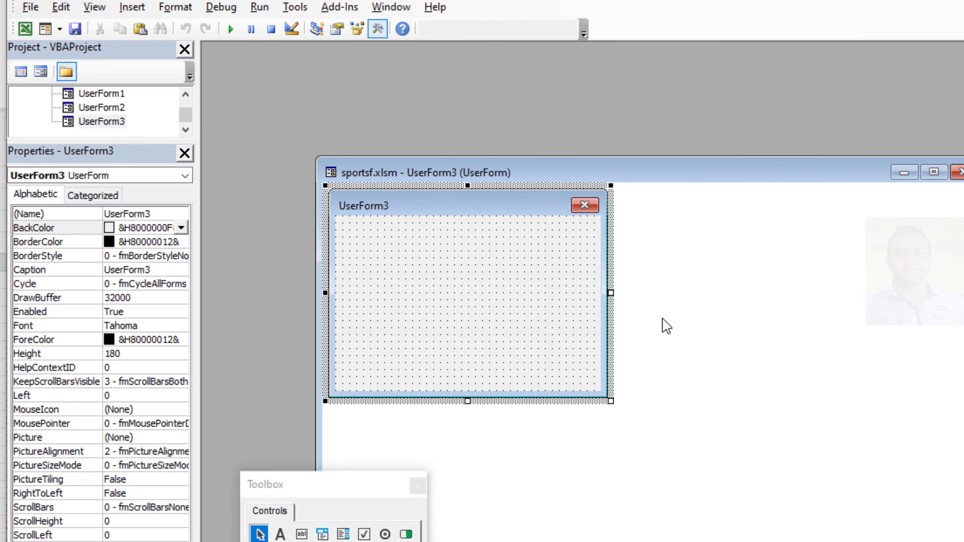
pyautogui.moveTo(612, 292); pyautogui.dragTo(840, 292)
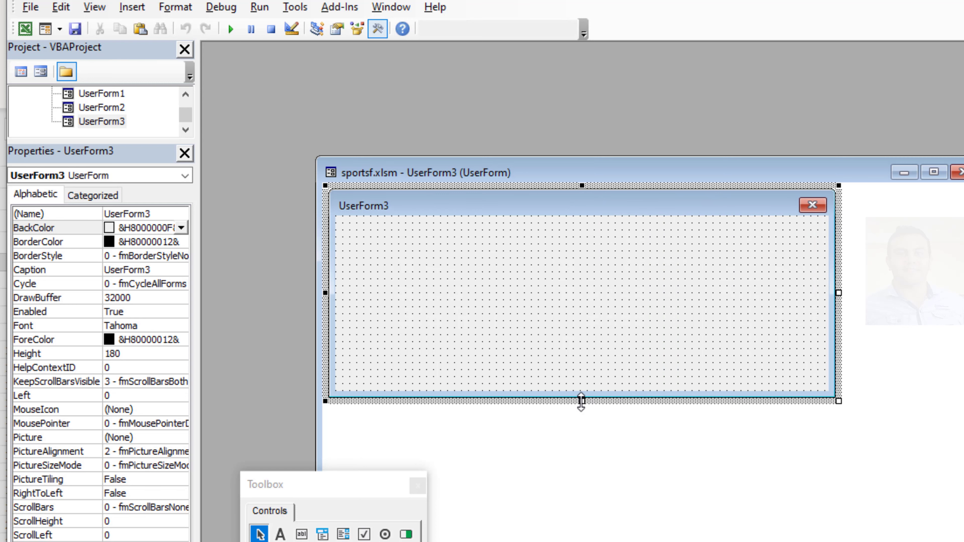
pyautogui.moveTo(582, 402); pyautogui.dragTo(548, 497)
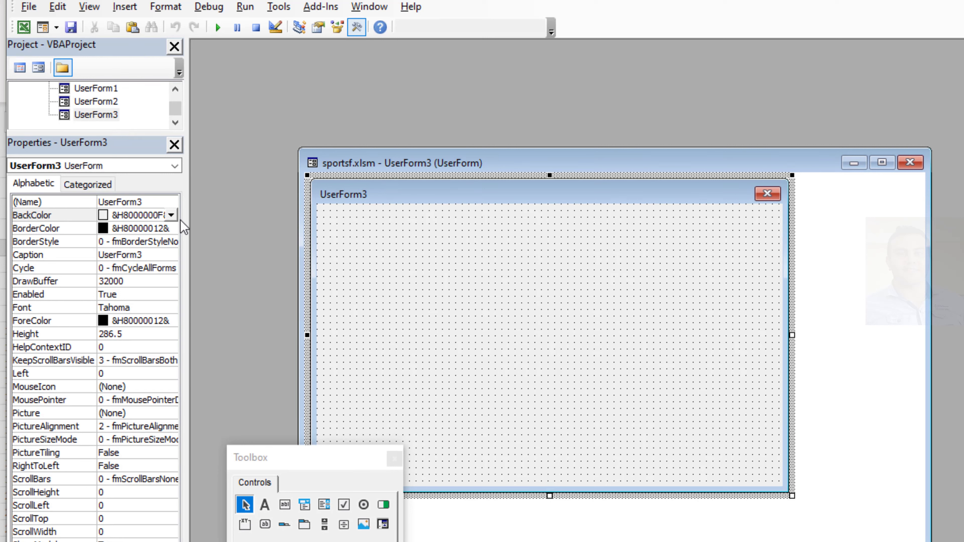
# Step: Set the new form's BackColor to the light orange palette colour (&H00C0E0FF&)
pyautogui.click(171, 215)
pyautogui.click(72, 232)
pyautogui.click(94, 251)
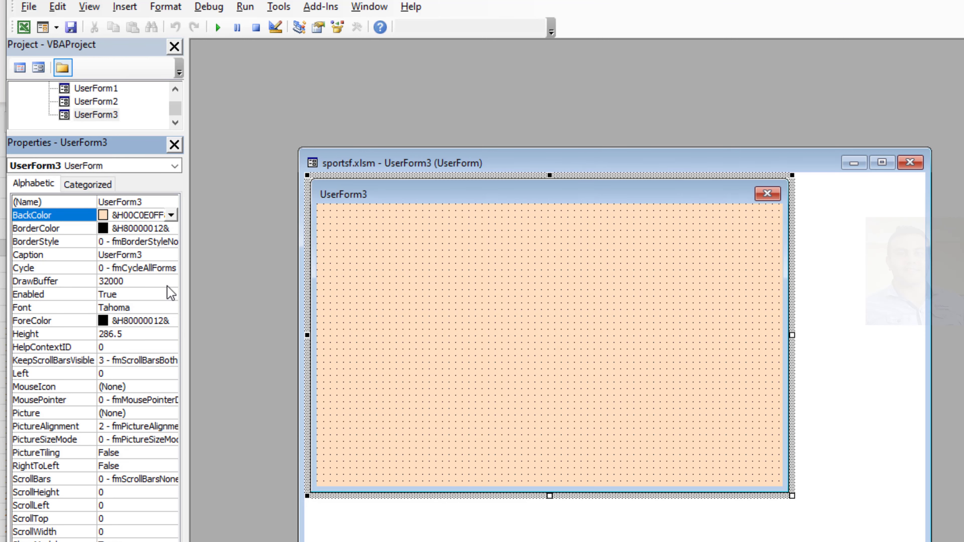
pyautogui.click(407, 342)
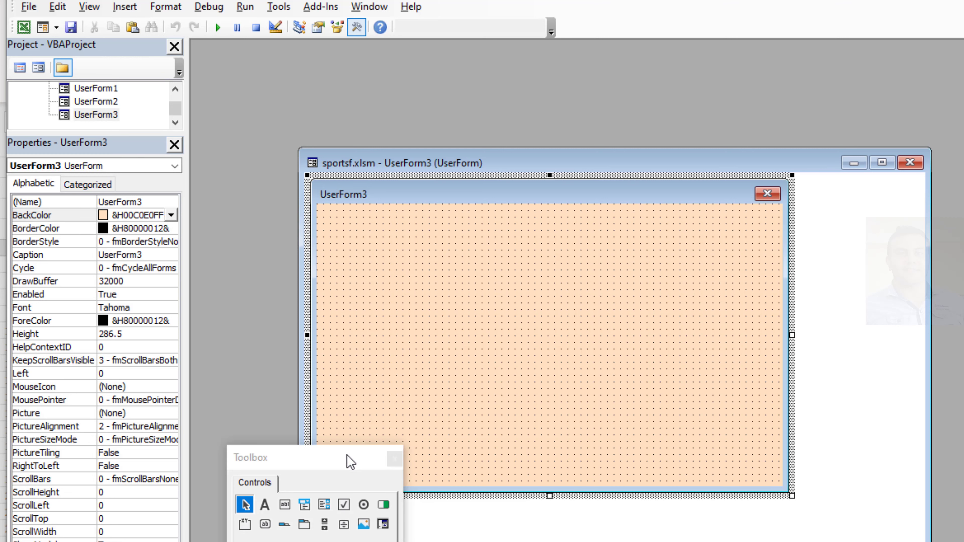
# Step: Draw a label about 24 high in the form's upper-left area and set its caption to "Username"
pyautogui.click(265, 505)
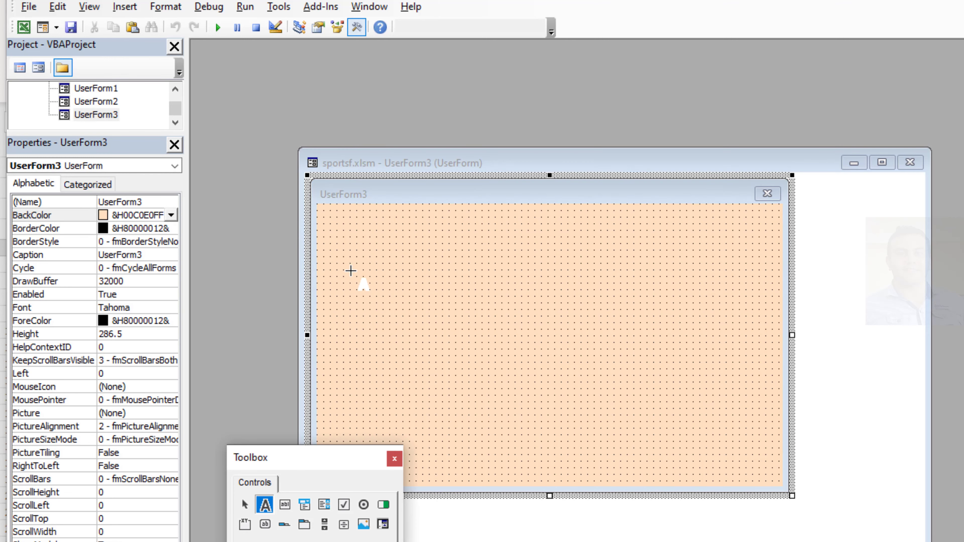
pyautogui.moveTo(343, 264); pyautogui.dragTo(466, 291)
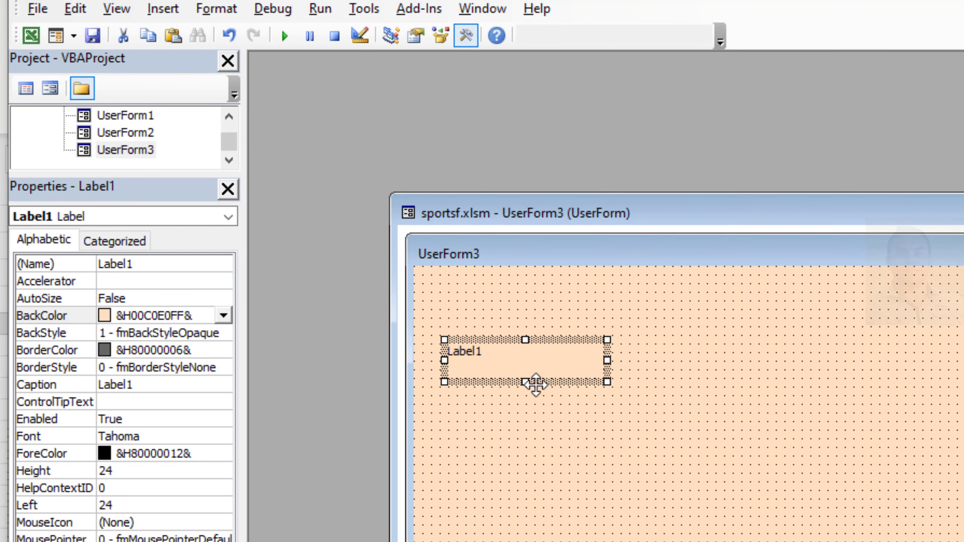
pyautogui.click(153, 384)
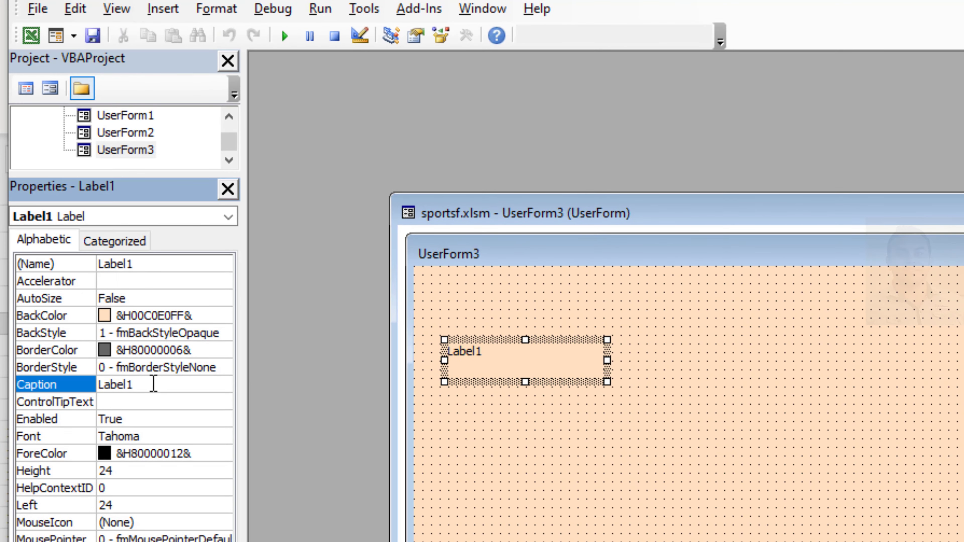
pyautogui.doubleClick(144, 384)
pyautogui.write('Username')
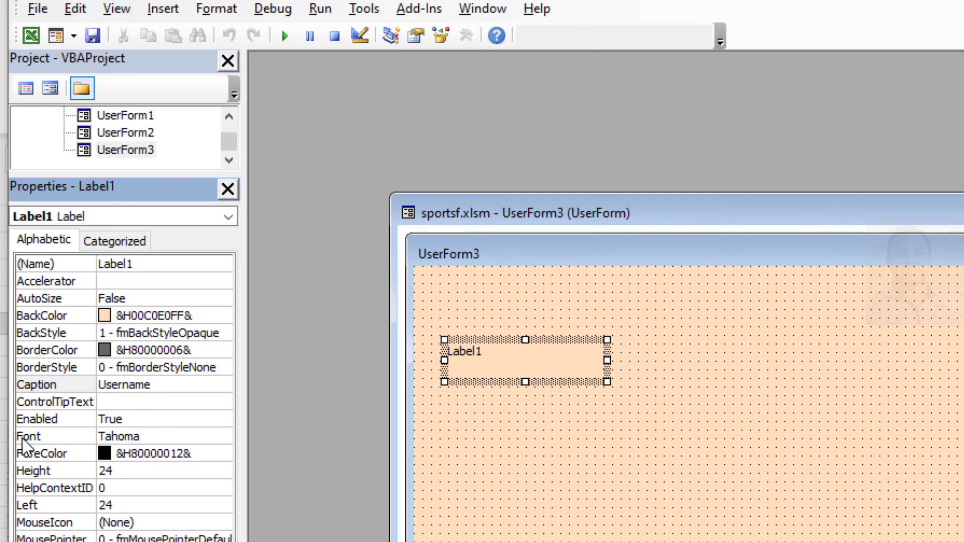
# Step: Set the Username label's font to Times New Roman, Bold, size 14, and narrow the label to fit its text
pyautogui.click(216, 437)
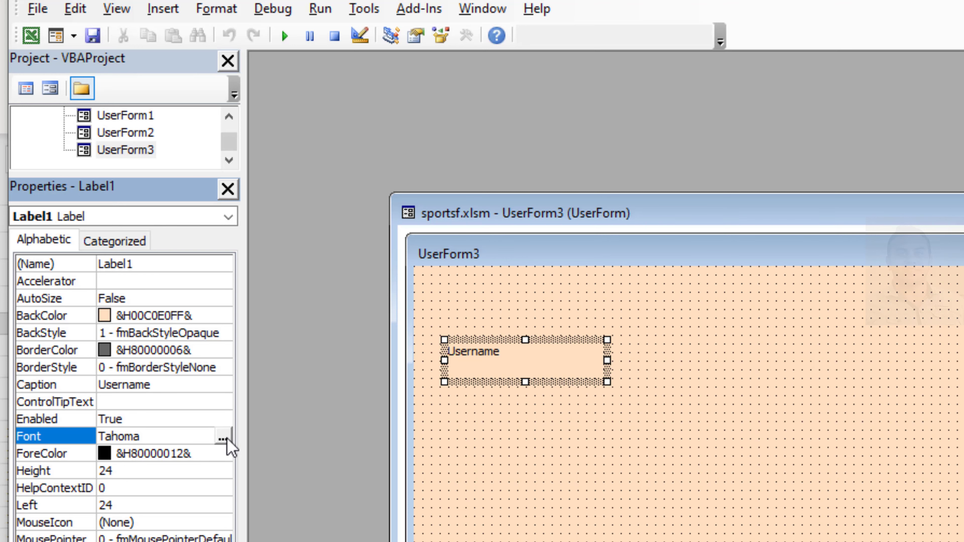
pyautogui.click(227, 437)
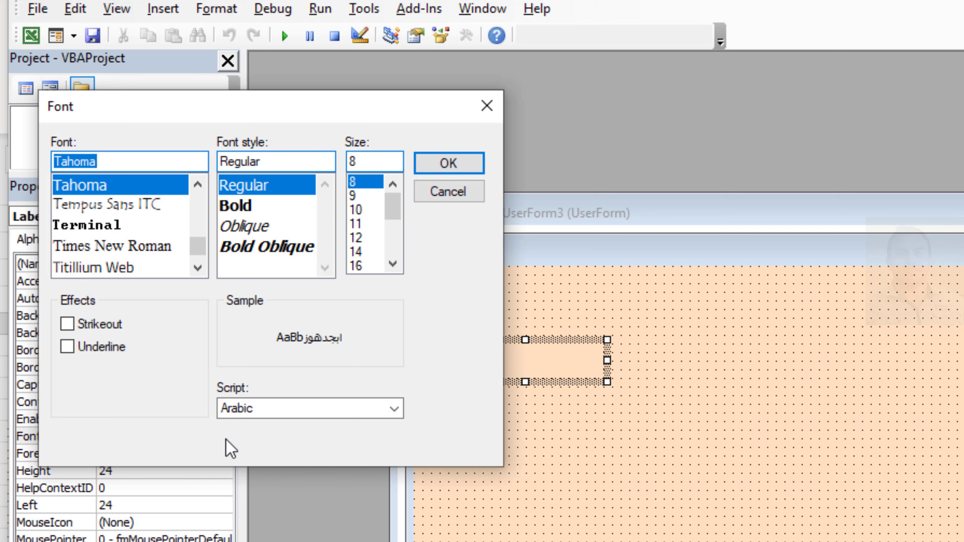
pyautogui.click(363, 252)
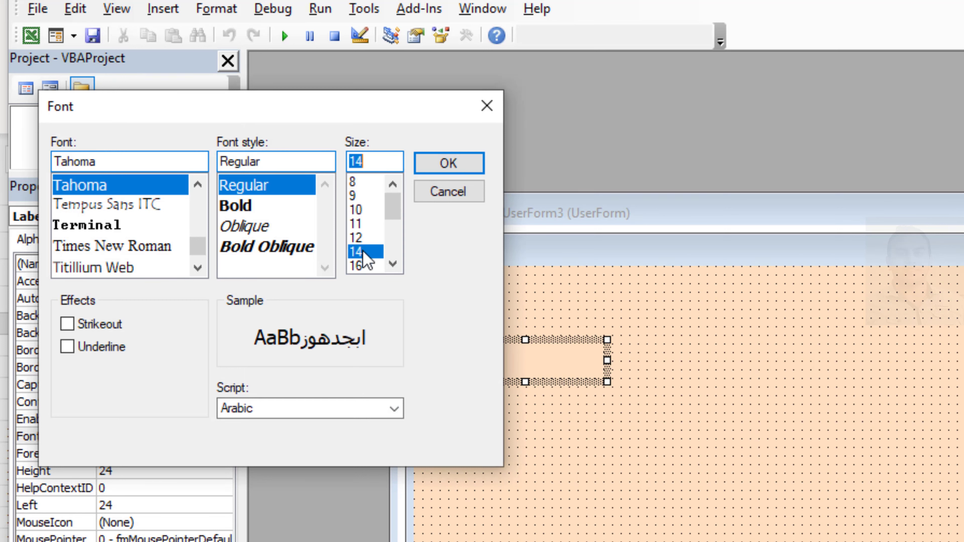
pyautogui.click(243, 208)
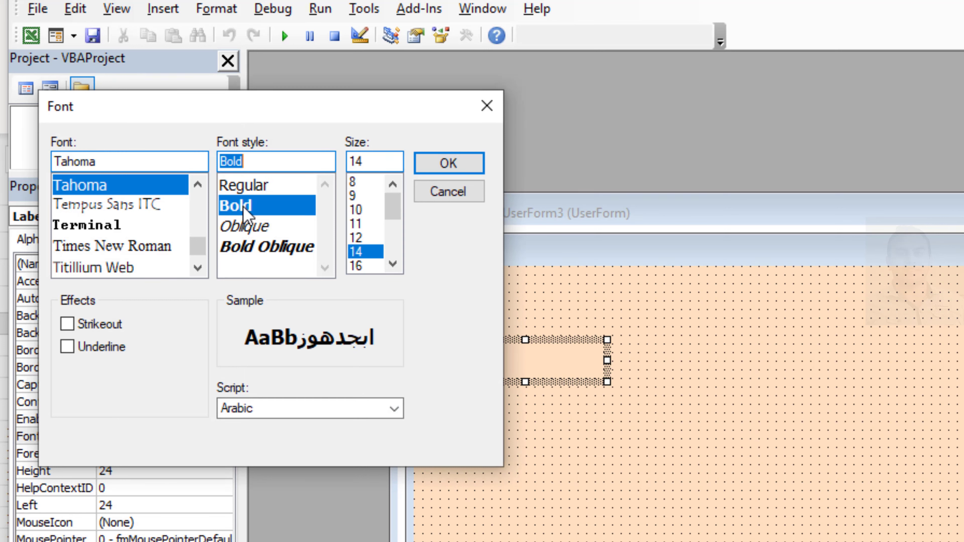
pyautogui.click(152, 247)
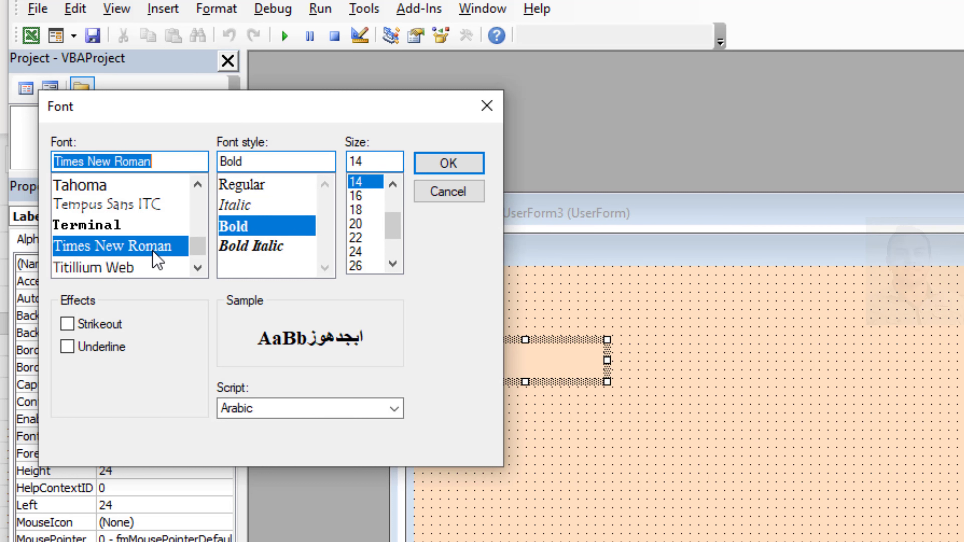
pyautogui.click(448, 166)
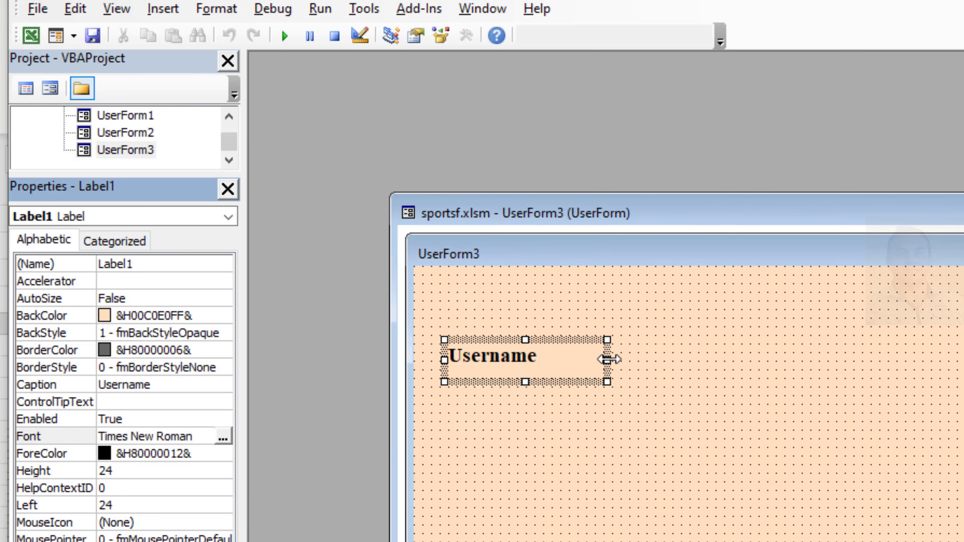
pyautogui.moveTo(607, 359); pyautogui.dragTo(555, 361)
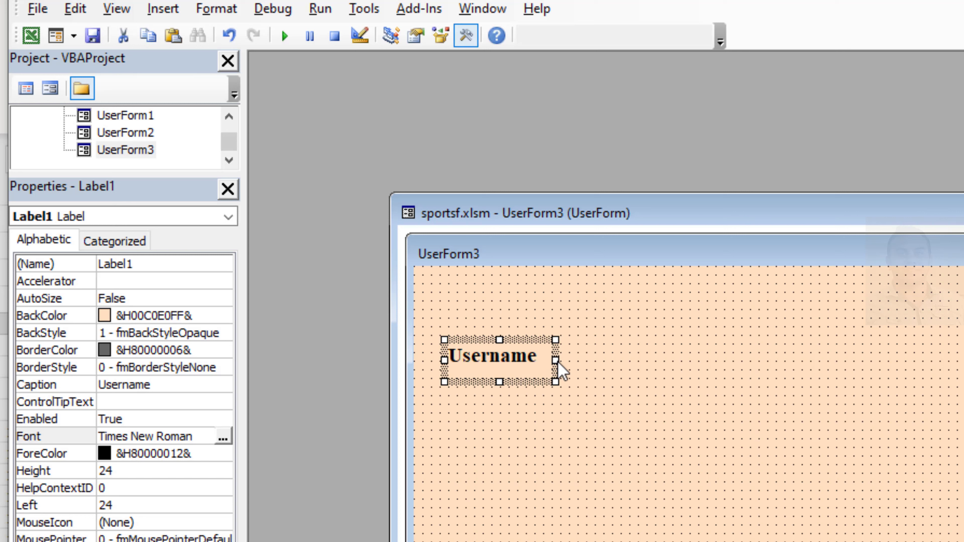
# Step: Duplicate the Username label and place the copy directly below the original, aligned at its left edge
pyautogui.rightClick(518, 341)
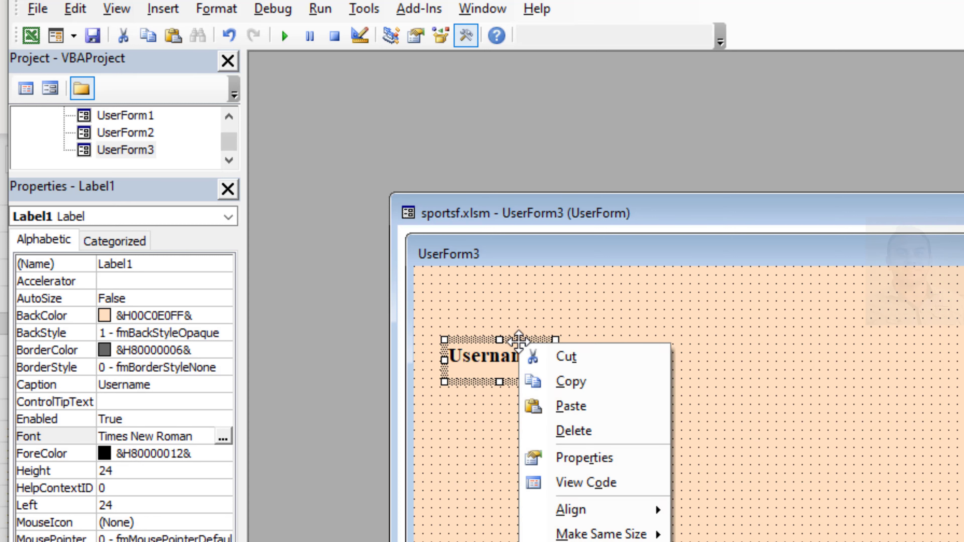
pyautogui.click(568, 382)
pyautogui.rightClick(649, 433)
pyautogui.click(707, 468)
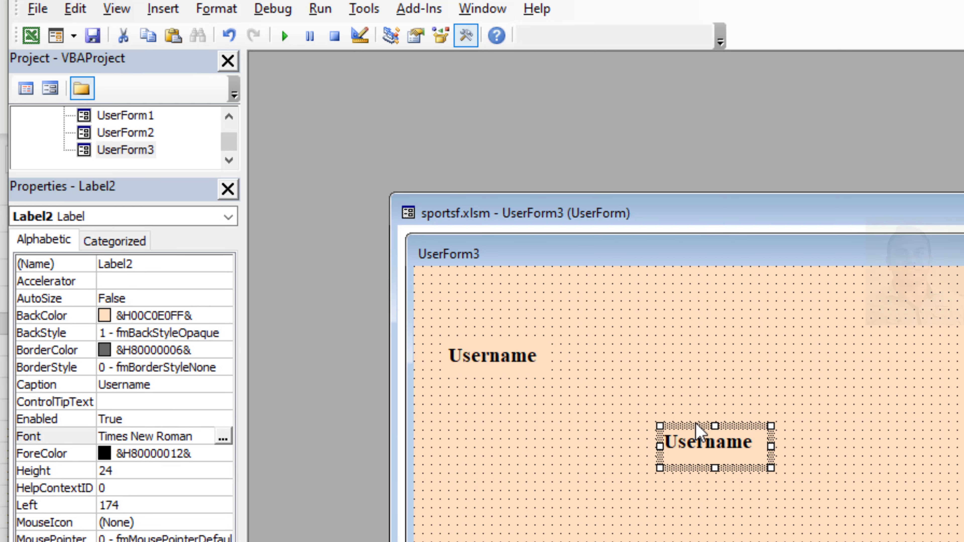
pyautogui.moveTo(694, 424); pyautogui.dragTo(487, 402)
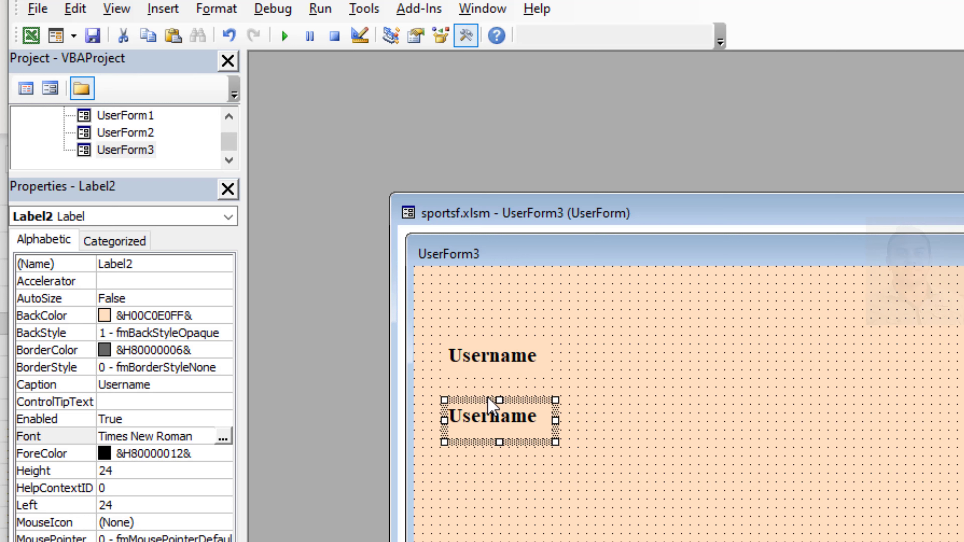
# Step: Change the caption of the duplicated label to "Password"
pyautogui.click(150, 385)
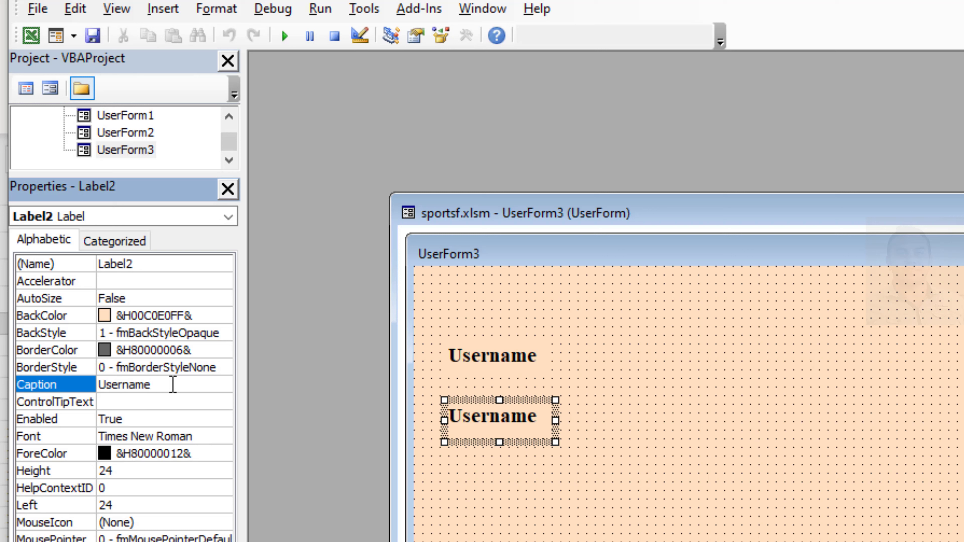
pyautogui.click(173, 385)
pyautogui.doubleClick(173, 386)
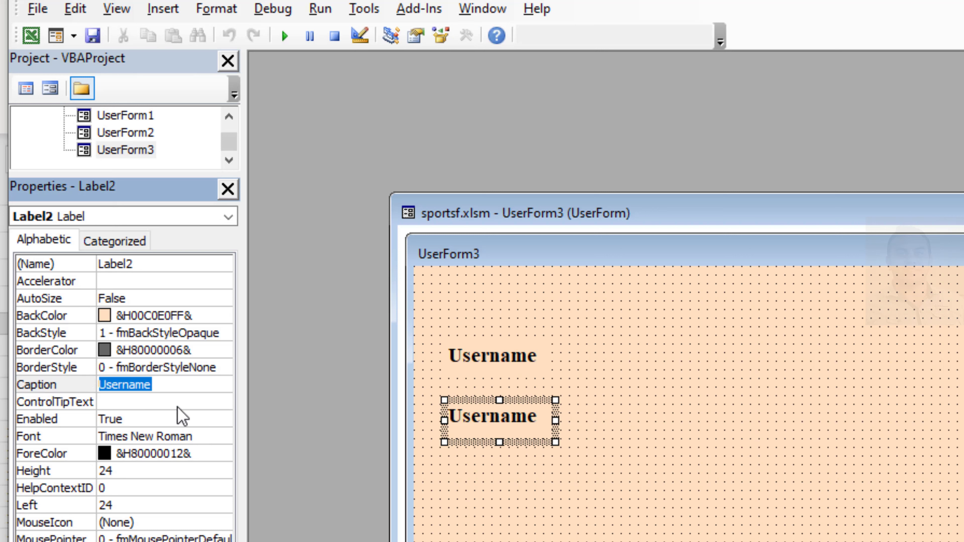
pyautogui.write('Pas')
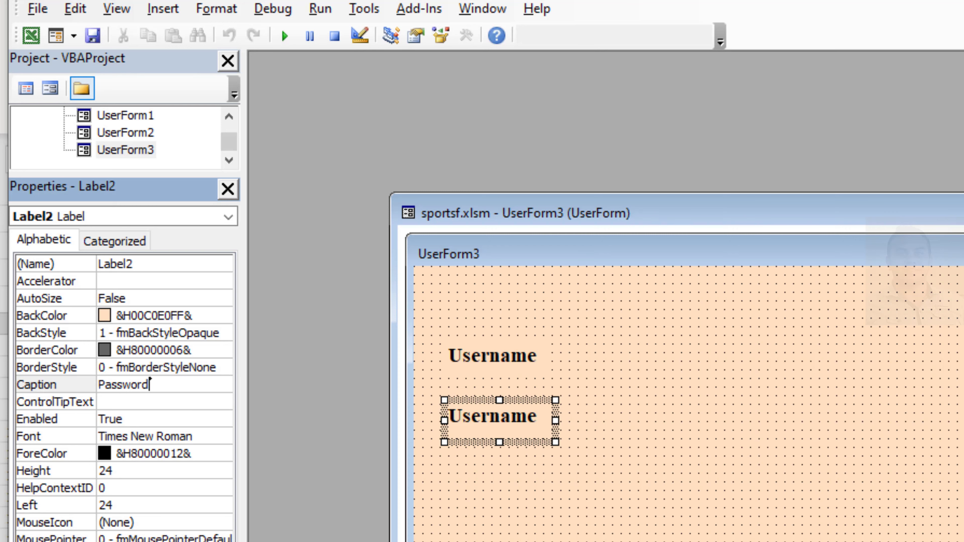
pyautogui.write('sword')
pyautogui.press('Return')
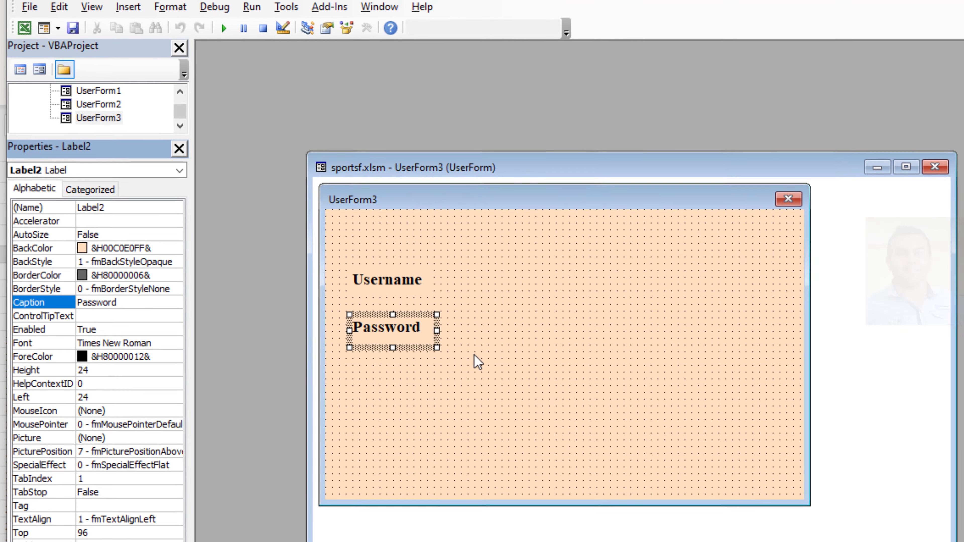
# Step: Draw a text box about 24 high beside the Username label and name it usertxt
pyautogui.click(606, 452)
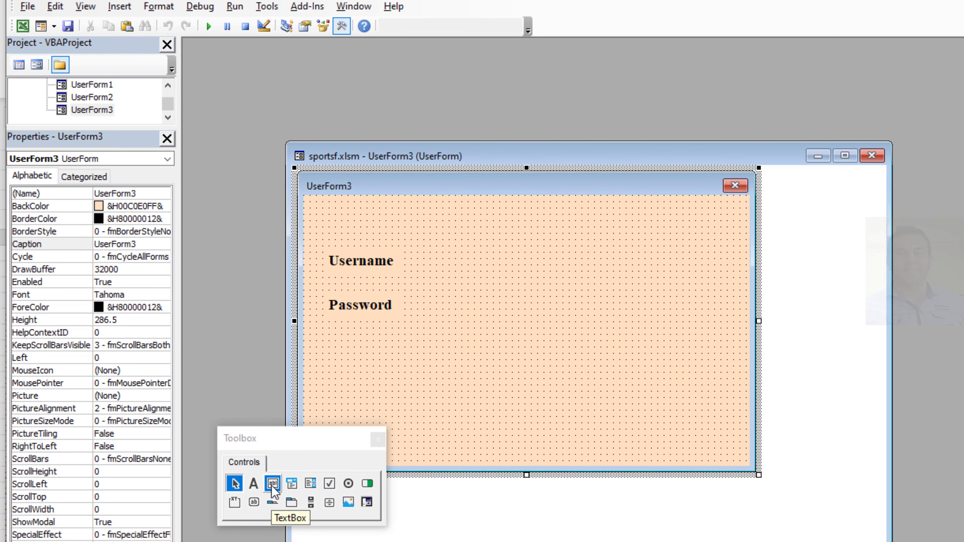
pyautogui.click(273, 486)
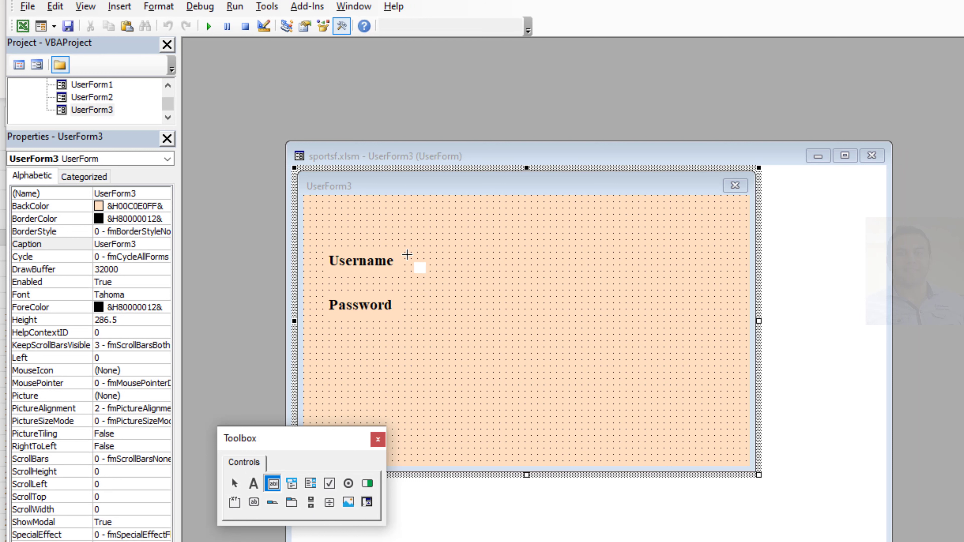
pyautogui.moveTo(412, 253); pyautogui.dragTo(550, 276)
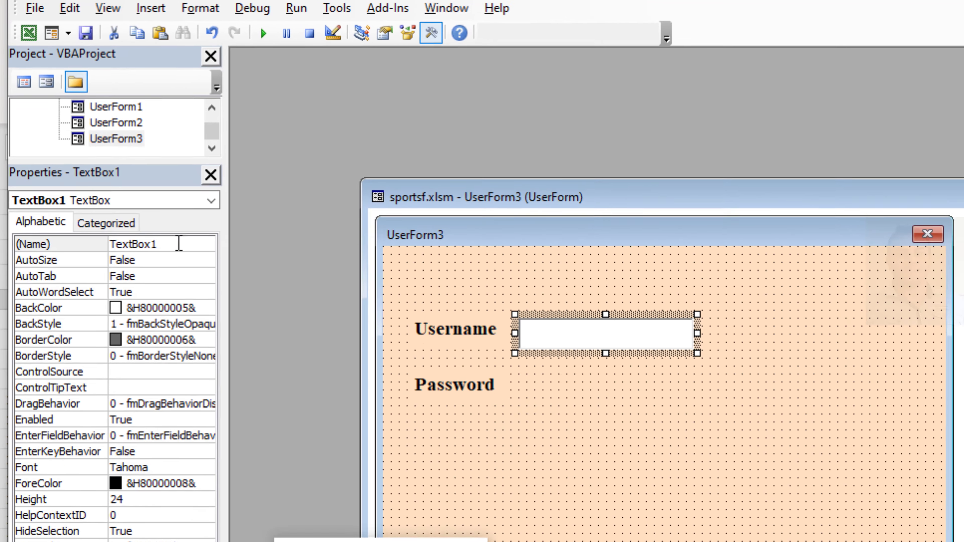
pyautogui.click(140, 194)
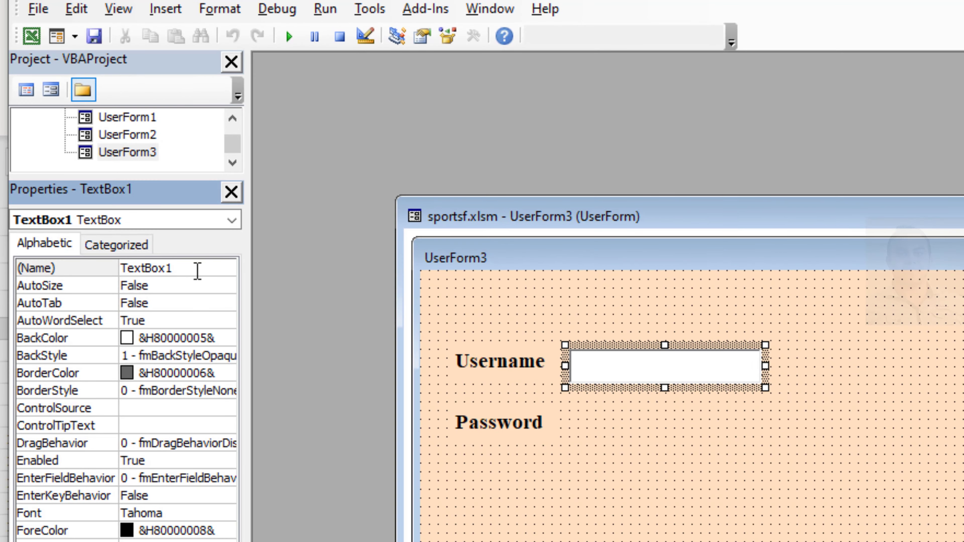
pyautogui.moveTo(201, 271); pyautogui.dragTo(117, 269)
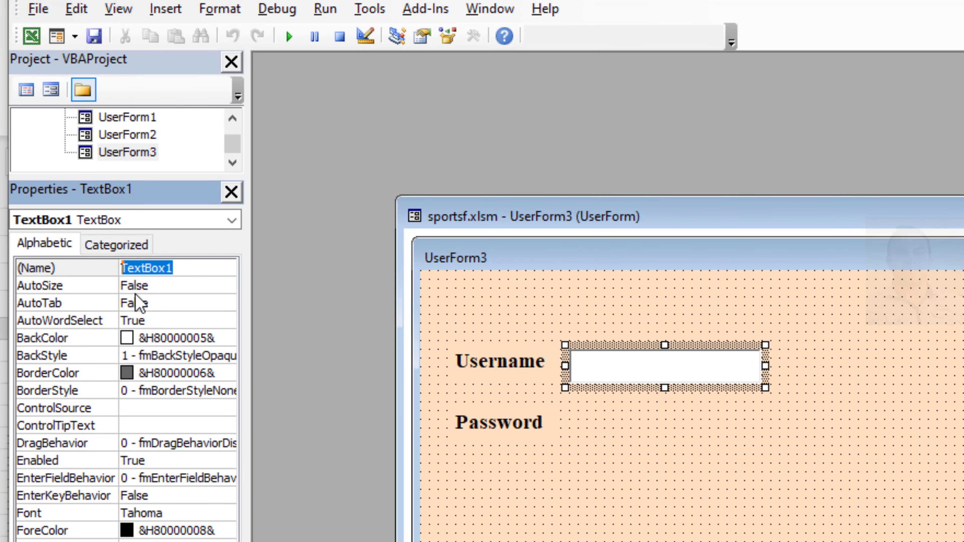
pyautogui.write('usertxt')
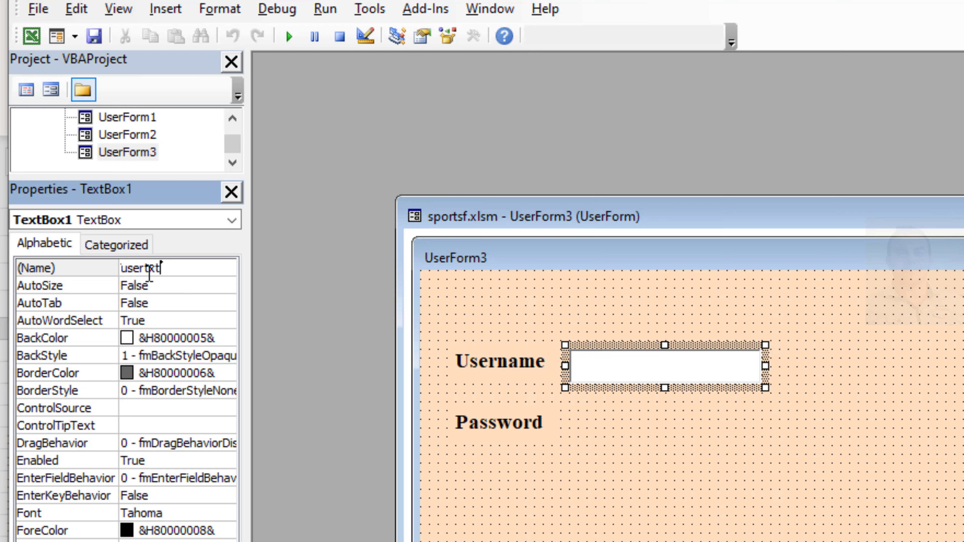
# Step: Set the font size of the usertxt text box to 14
pyautogui.click(227, 513)
pyautogui.click(229, 513)
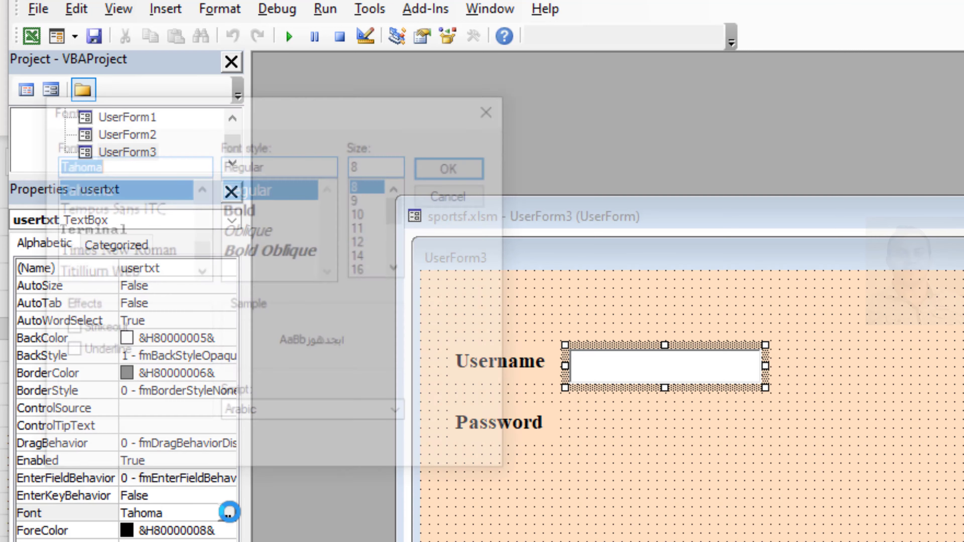
pyautogui.click(363, 256)
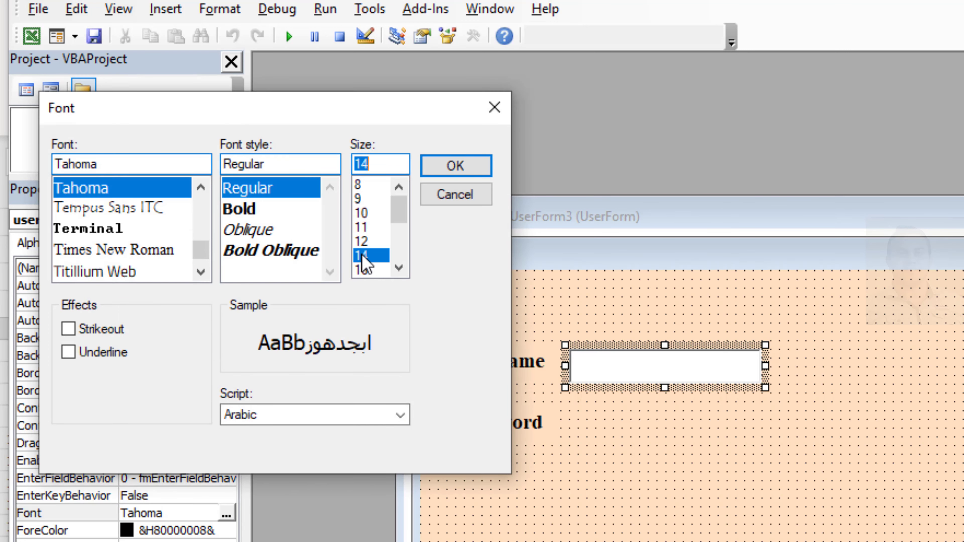
pyautogui.click(455, 174)
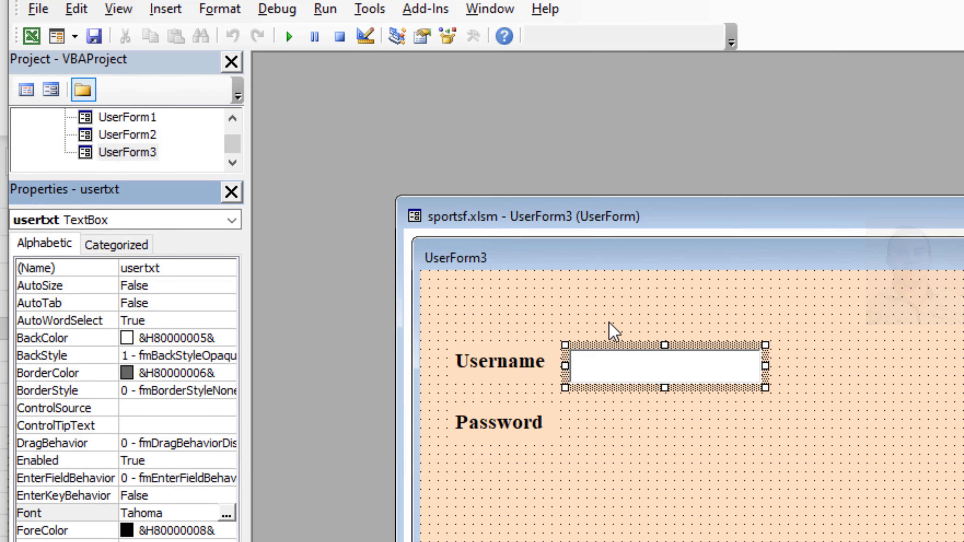
# Step: Duplicate the usertxt text box and place the copy beside the Password label, aligned under the original
pyautogui.rightClick(617, 346)
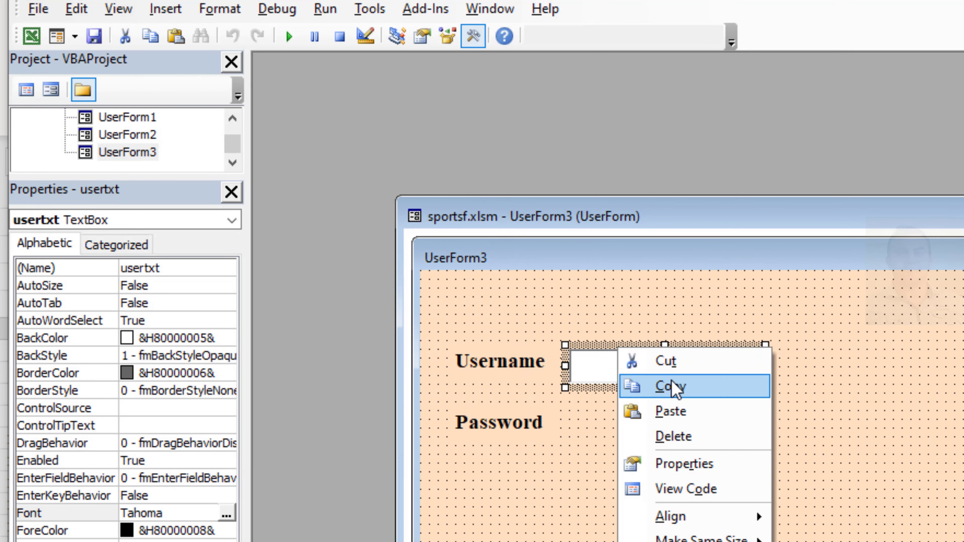
pyautogui.click(673, 388)
pyautogui.rightClick(709, 439)
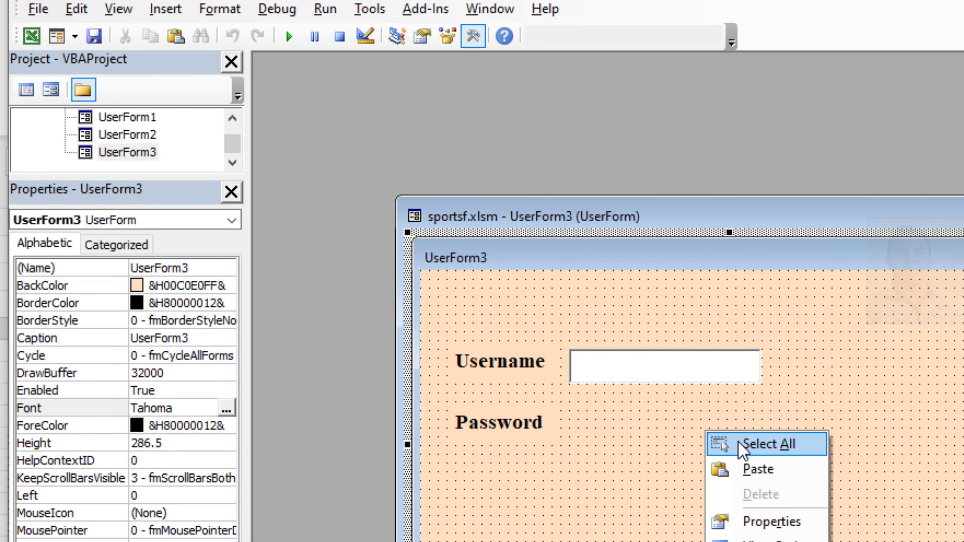
pyautogui.click(752, 468)
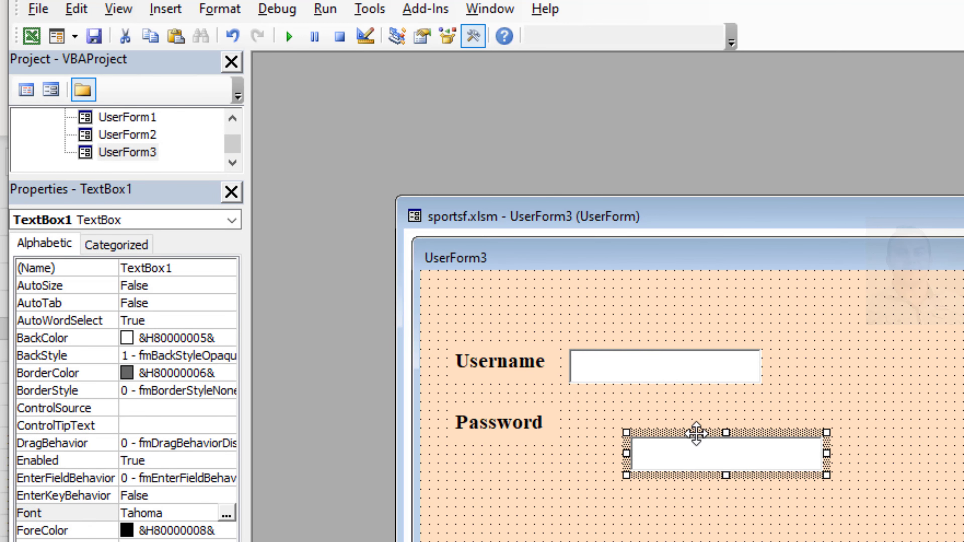
pyautogui.moveTo(694, 434); pyautogui.dragTo(641, 400)
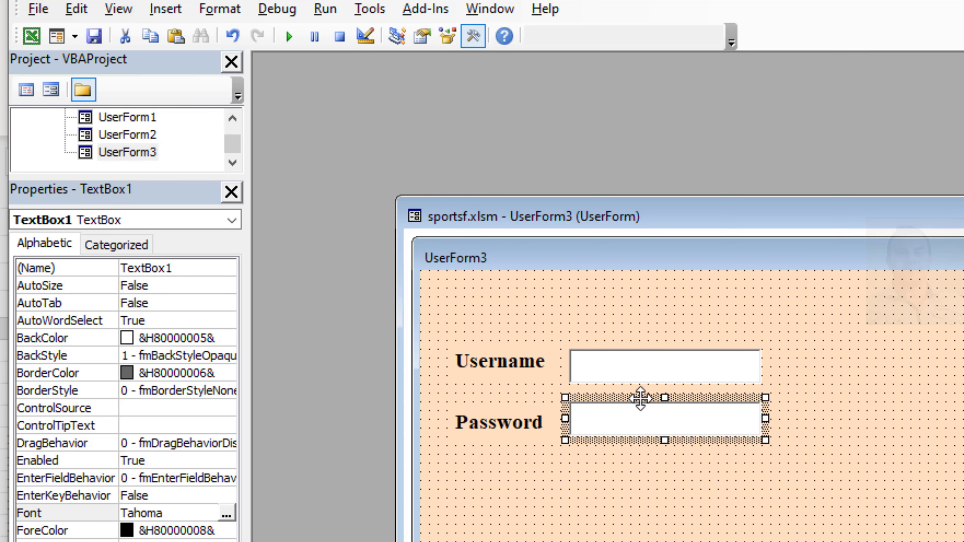
# Step: Name the text box beside the Password label passtxt
pyautogui.click(194, 268)
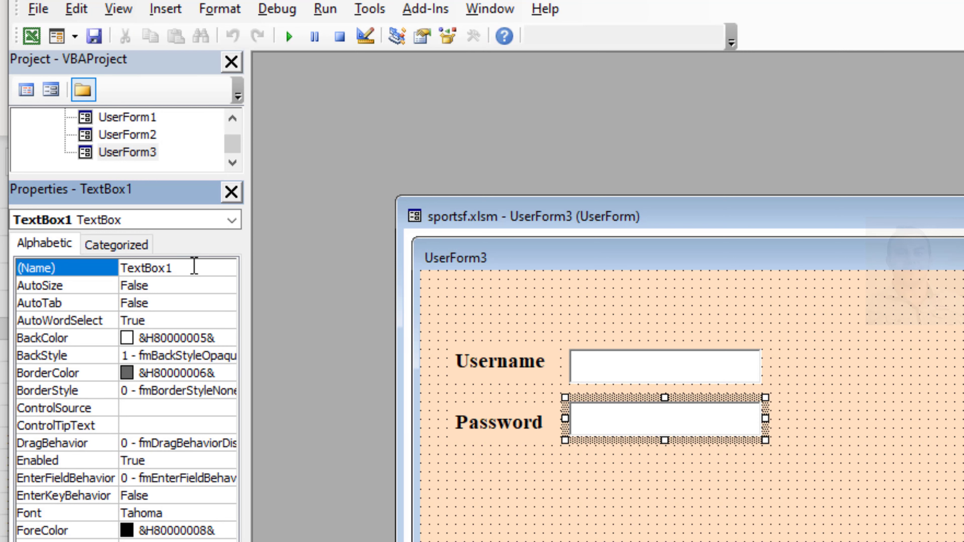
pyautogui.doubleClick(196, 268)
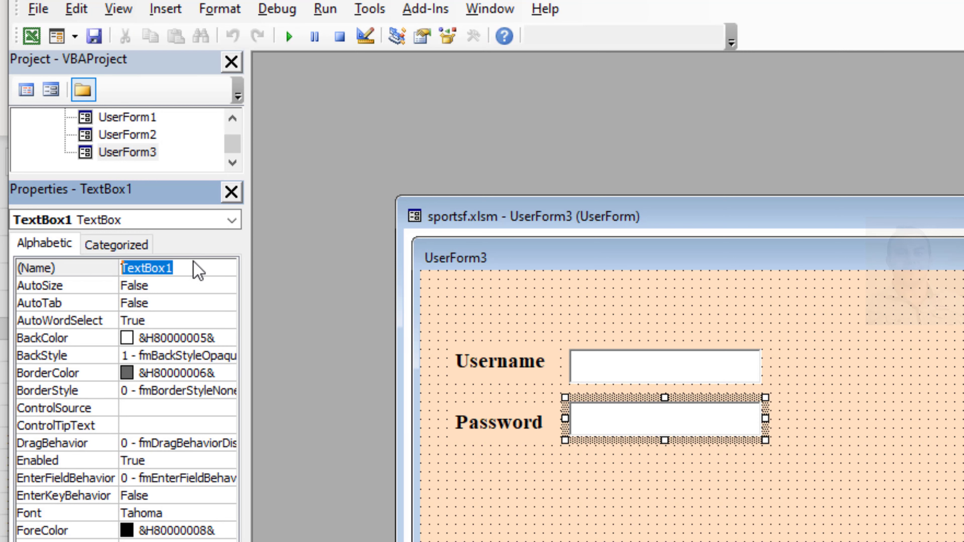
pyautogui.write('passtxt')
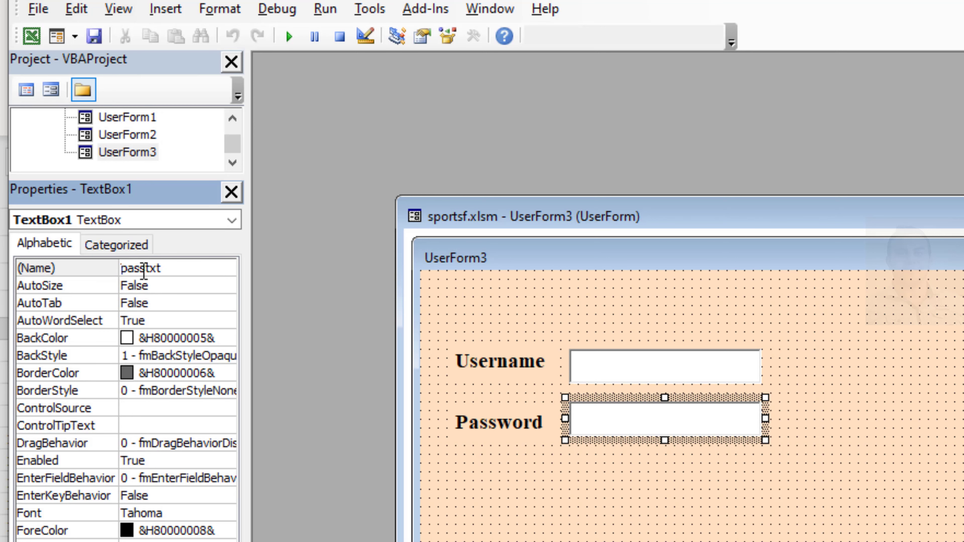
pyautogui.click(592, 523)
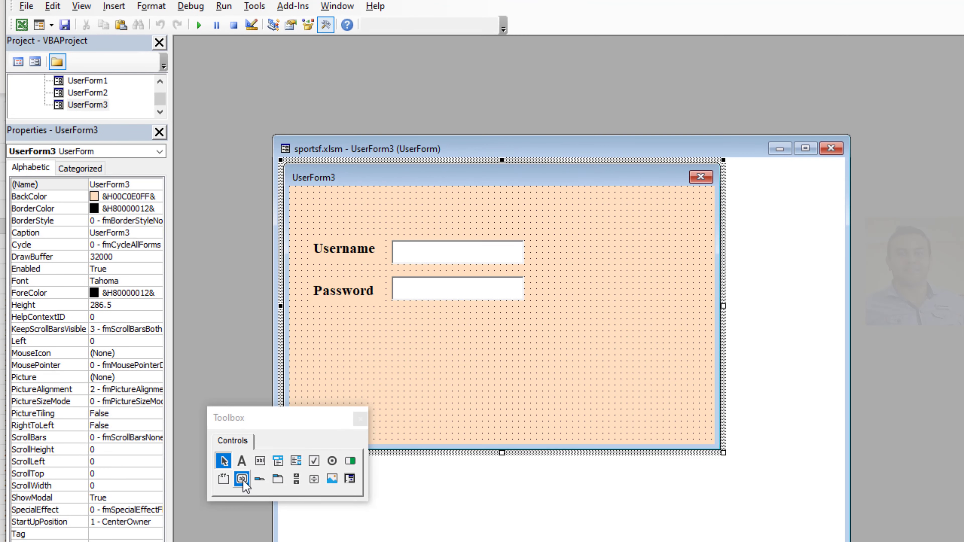
# Step: Draw a command button about 120 wide and 36 high below and right of the text boxes, captioned "Login"
pyautogui.click(243, 479)
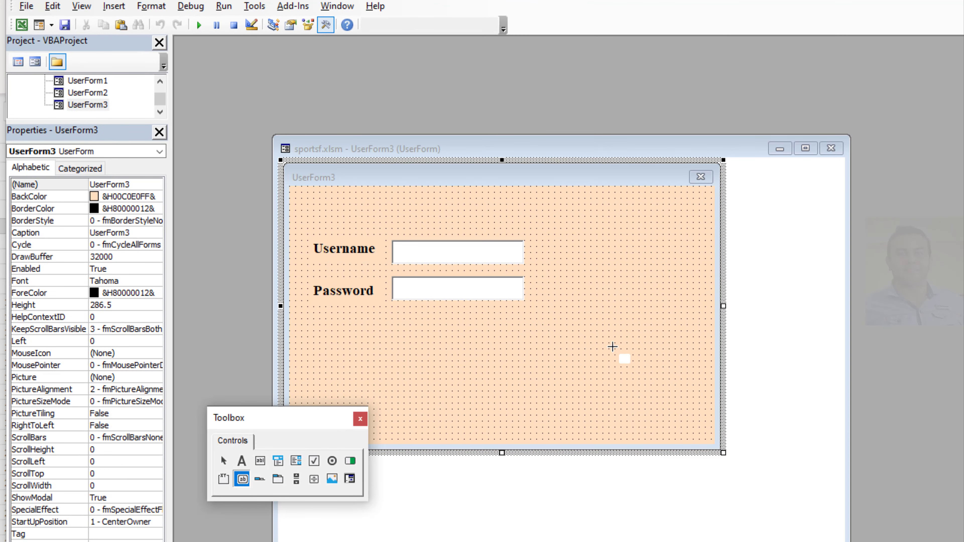
pyautogui.moveTo(681, 331); pyautogui.dragTo(563, 369)
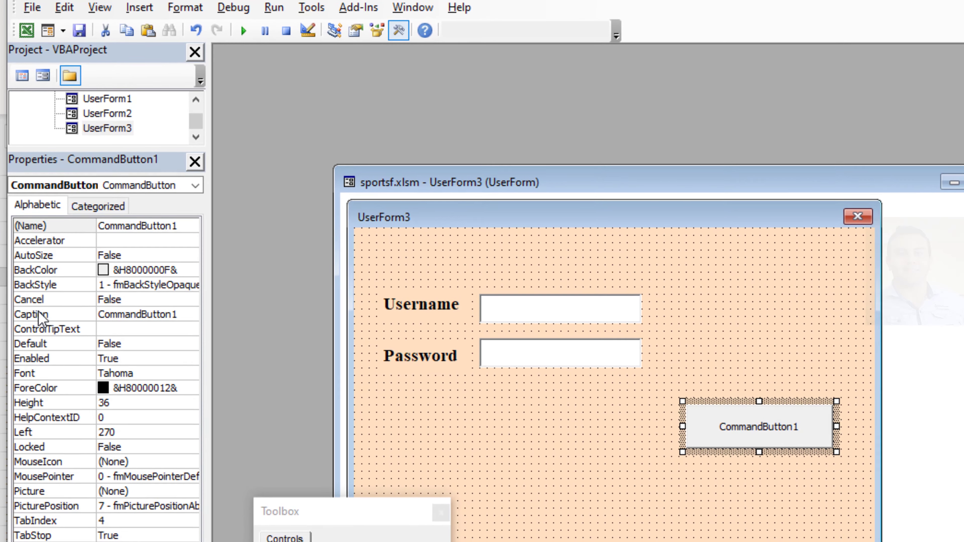
pyautogui.click(173, 315)
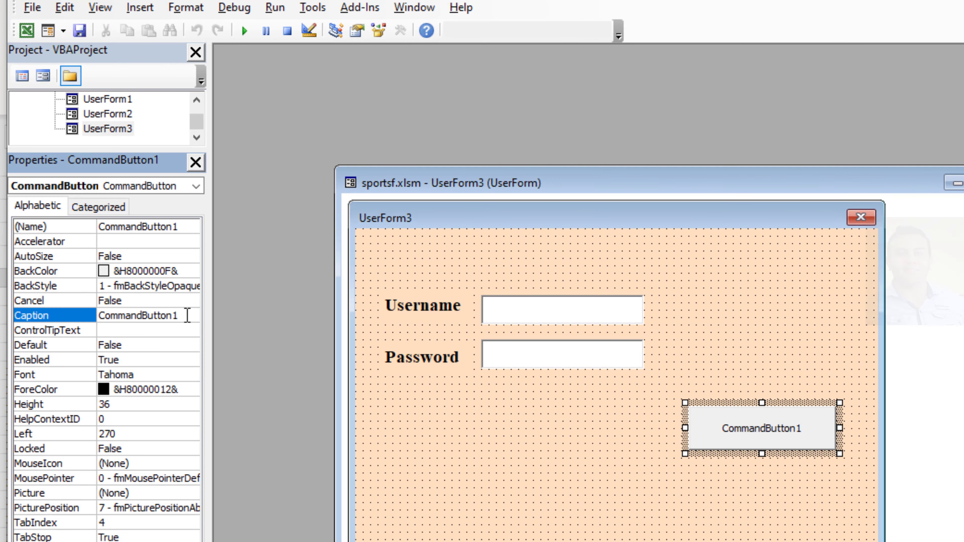
pyautogui.moveTo(187, 316); pyautogui.dragTo(99, 316)
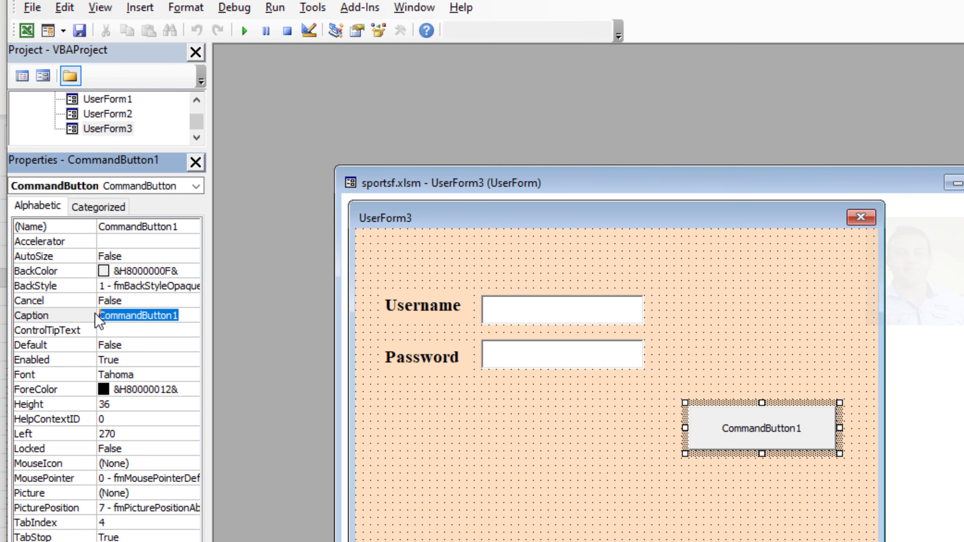
pyautogui.write('Login')
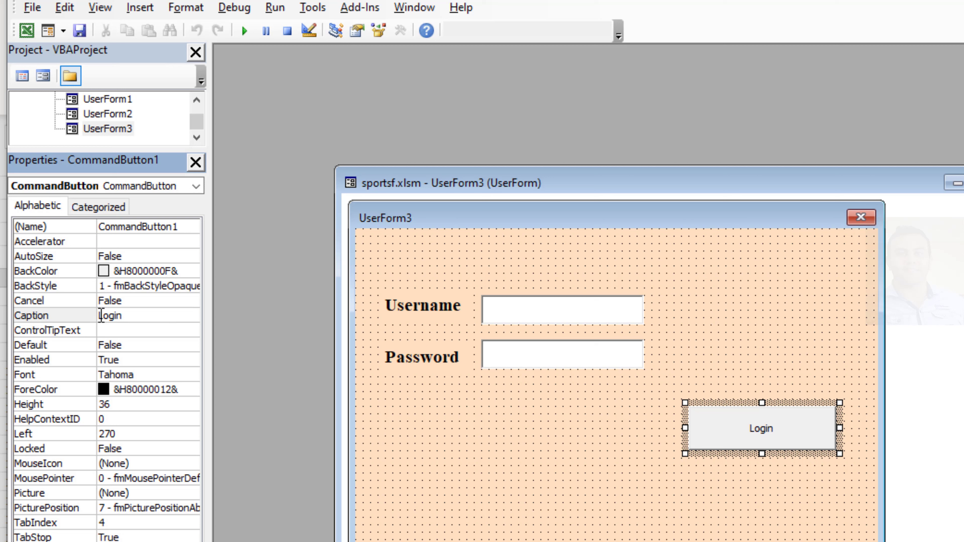
# Step: Set the Login button's font to bold, size 14
pyautogui.click(194, 376)
pyautogui.click(191, 376)
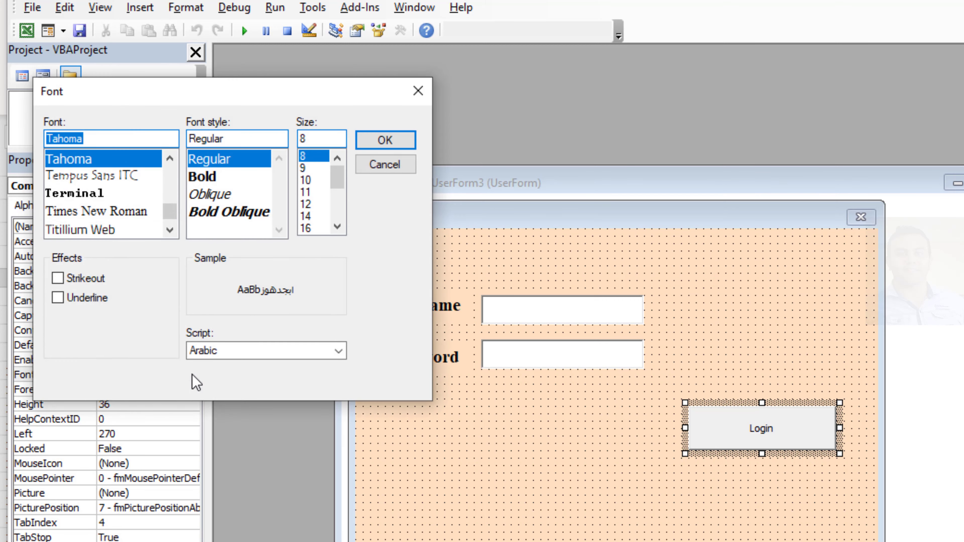
pyautogui.click(310, 216)
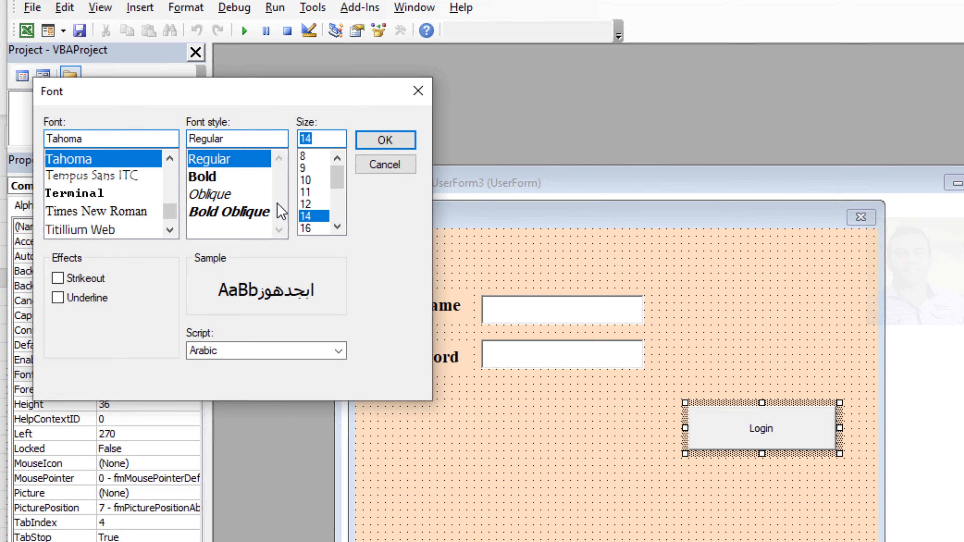
pyautogui.click(214, 180)
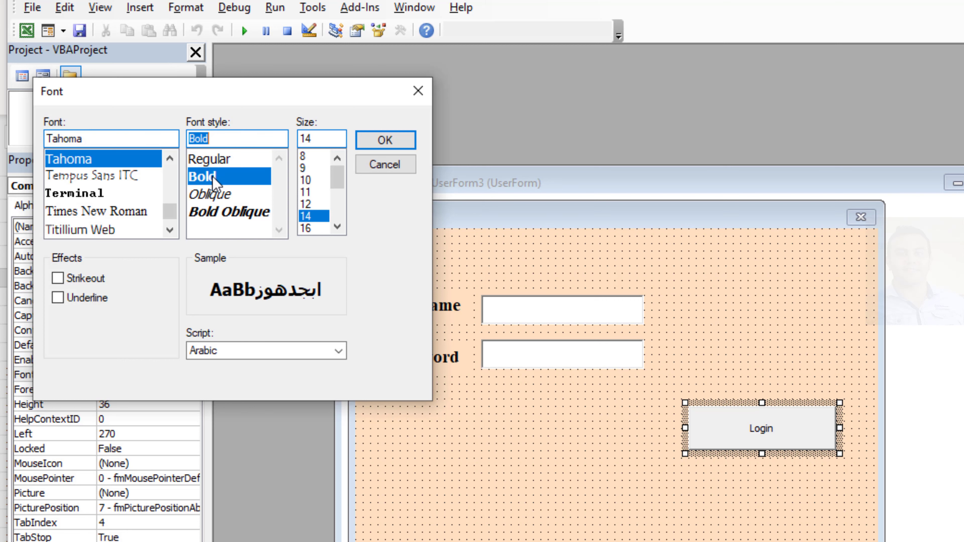
pyautogui.click(388, 143)
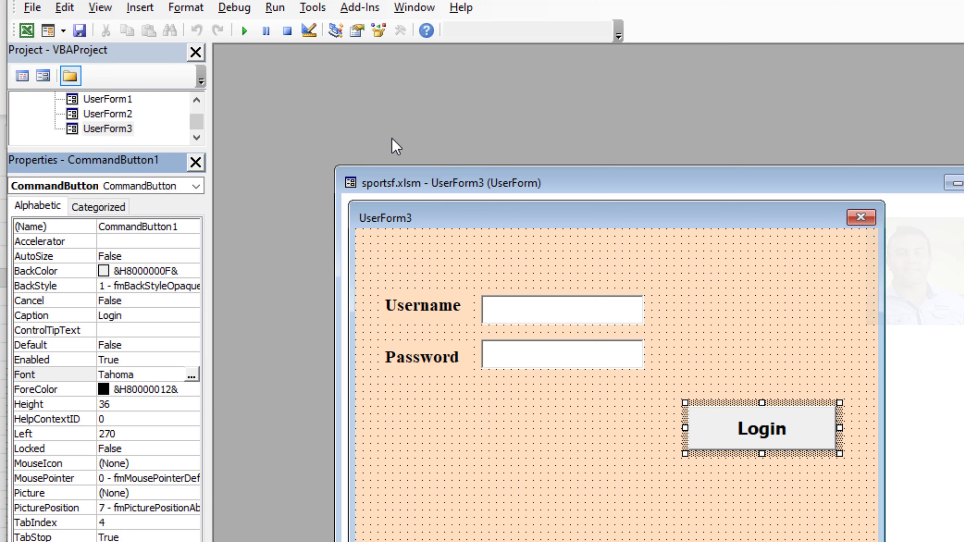
# Step: Set the Login button's background to the light green palette colour &H00C0FFC0&
pyautogui.click(194, 272)
pyautogui.click(192, 271)
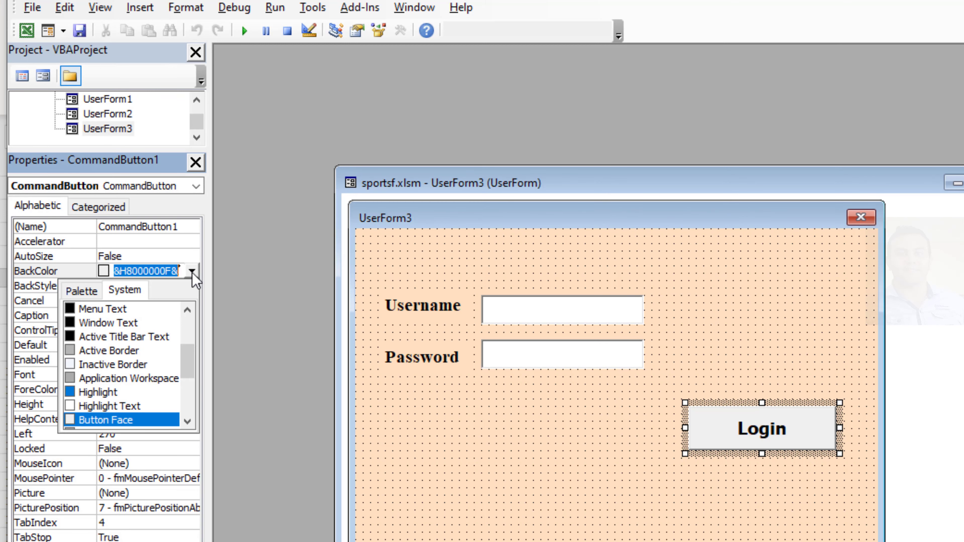
pyautogui.click(82, 291)
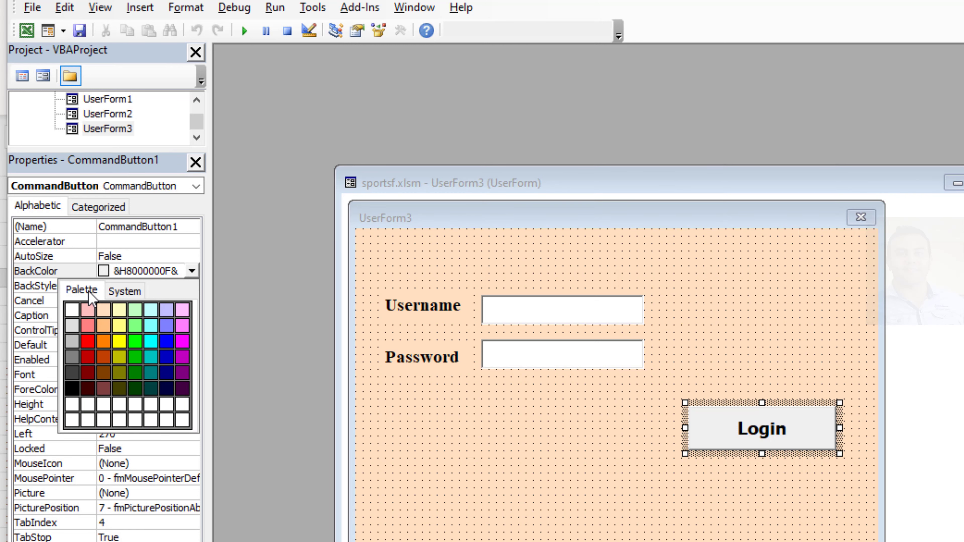
pyautogui.click(136, 310)
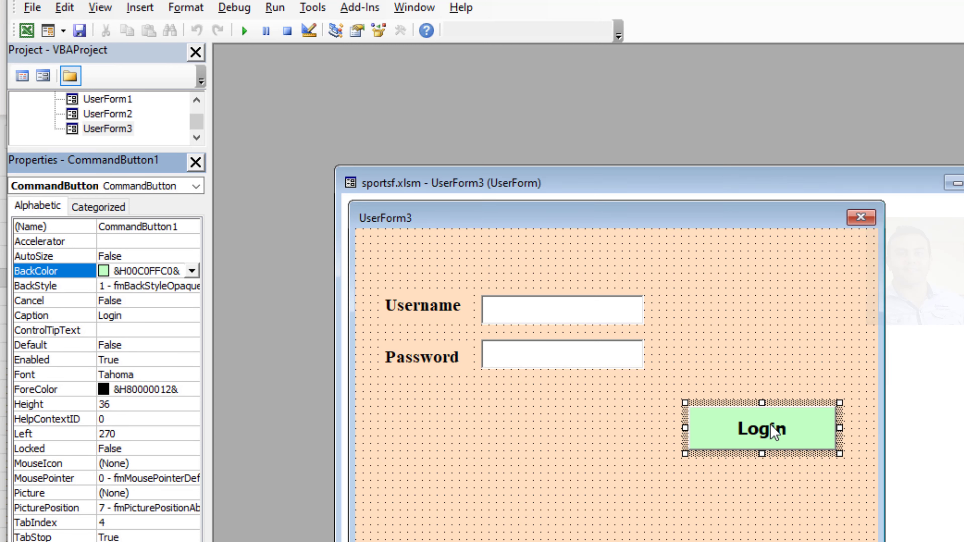
# Step: Open the Login button's Click event procedure and declare the variable with "Dim ws As Worksheet"
pyautogui.doubleClick(757, 429)
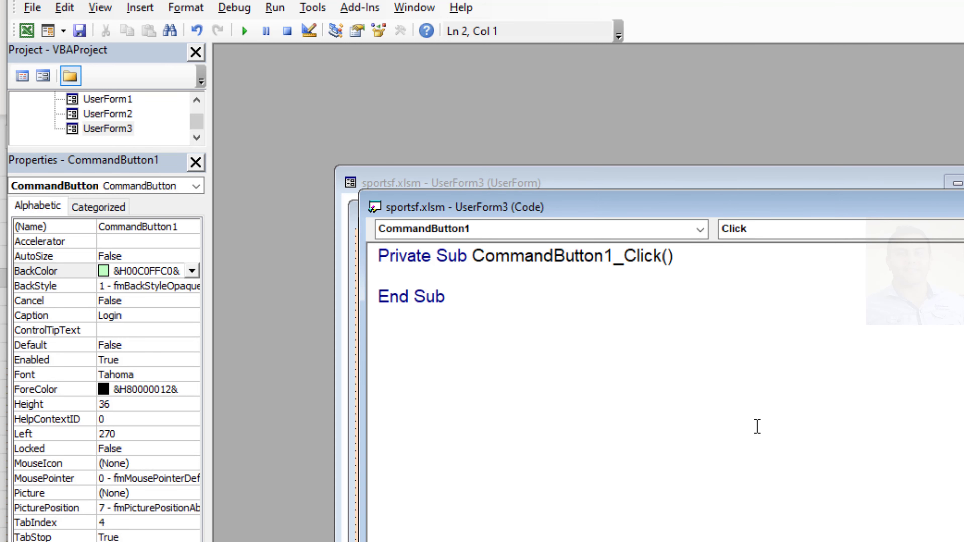
pyautogui.write('Dim ')
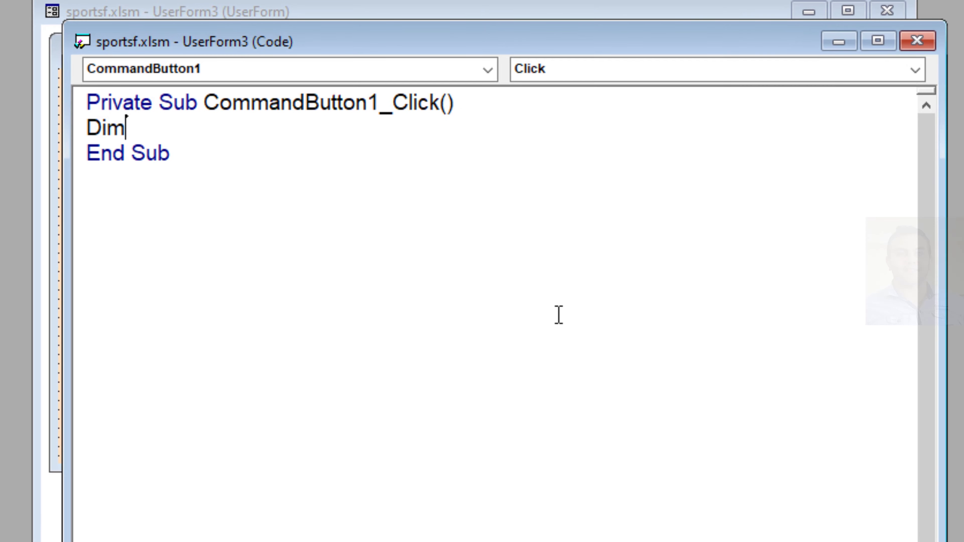
pyautogui.write('ws As')
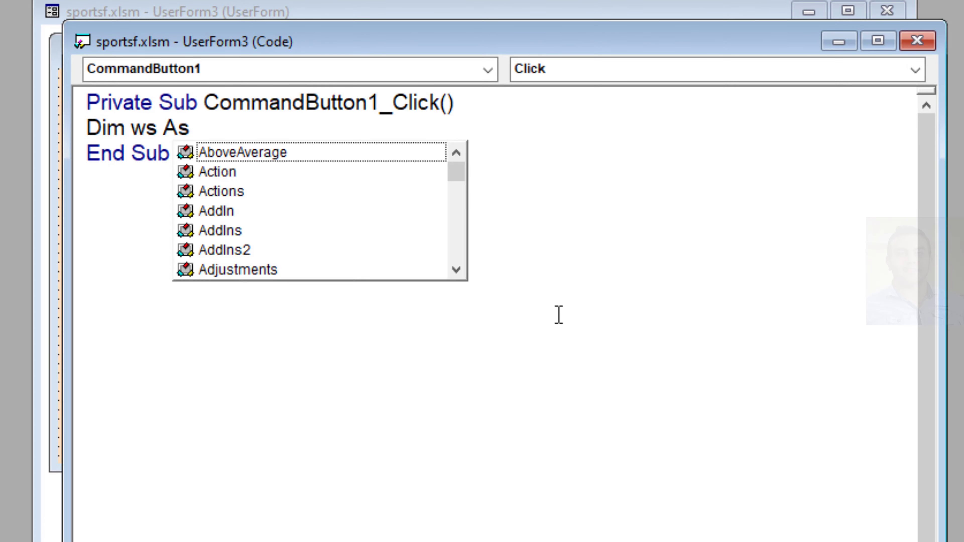
pyautogui.write('Worksh')
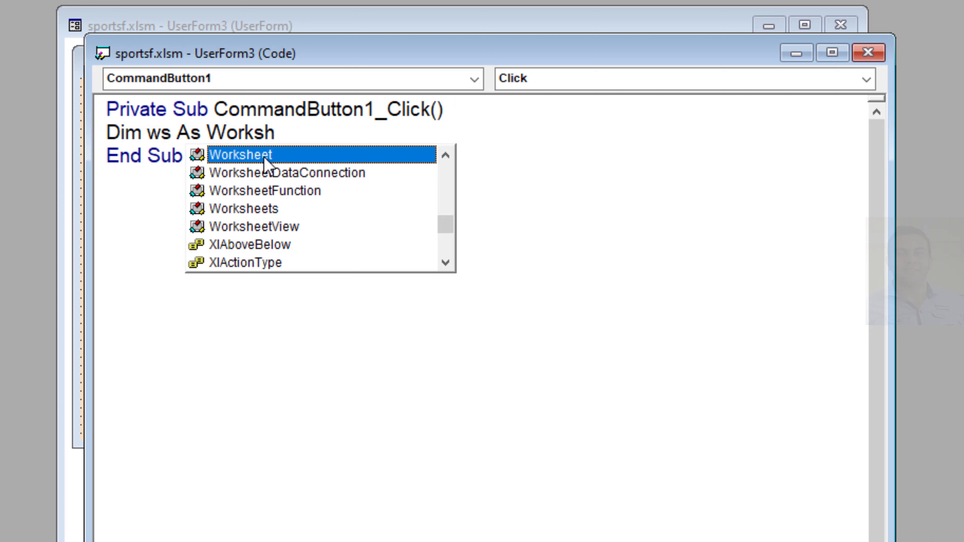
pyautogui.doubleClick(264, 158)
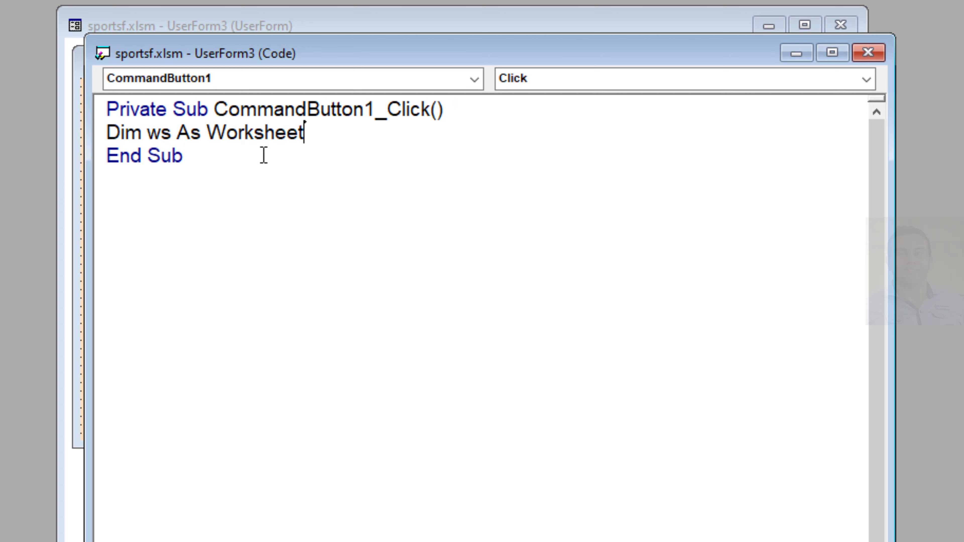
pyautogui.press('Return')
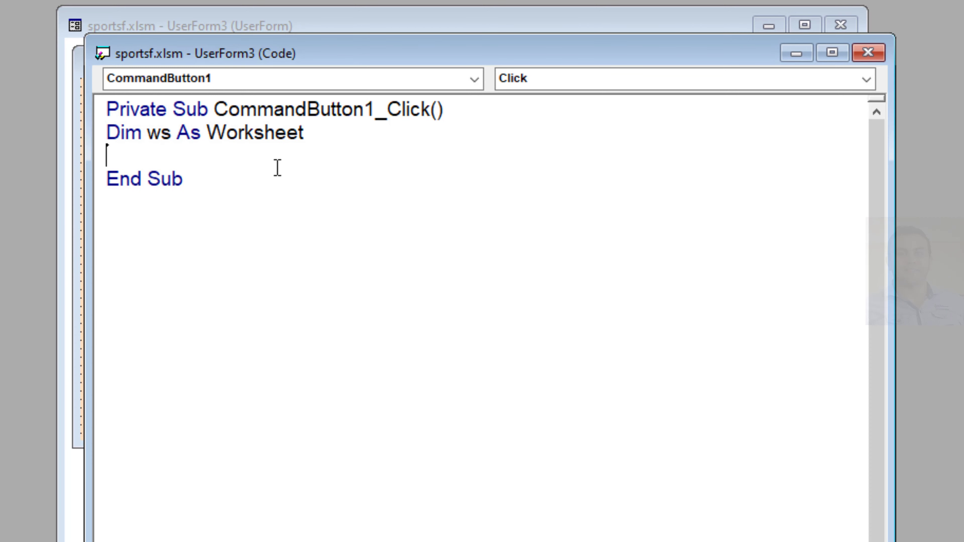
# Step: Assign the worksheet variable below its declaration with Set ws = Thisworkbook.Sheets("Sheet2")
pyautogui.write('Set ws')
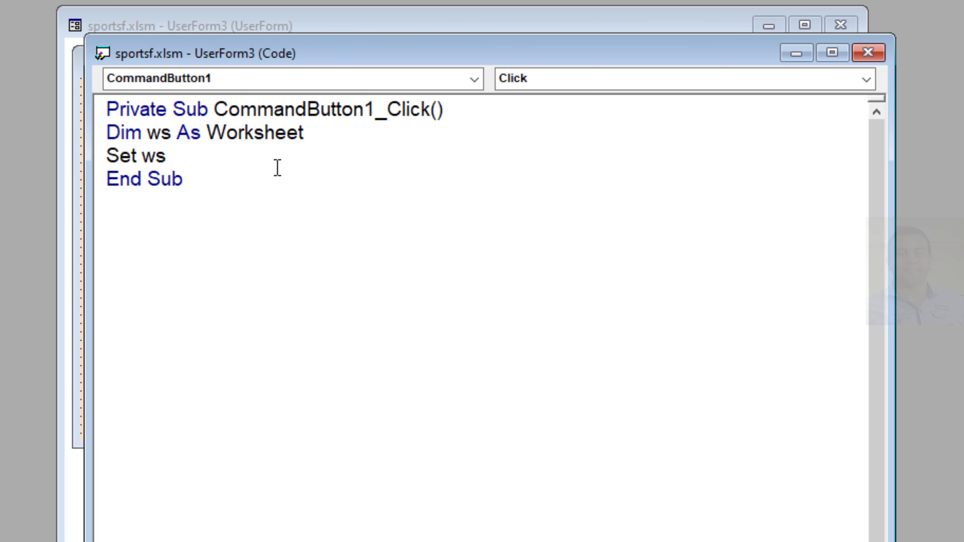
pyautogui.write(' = This')
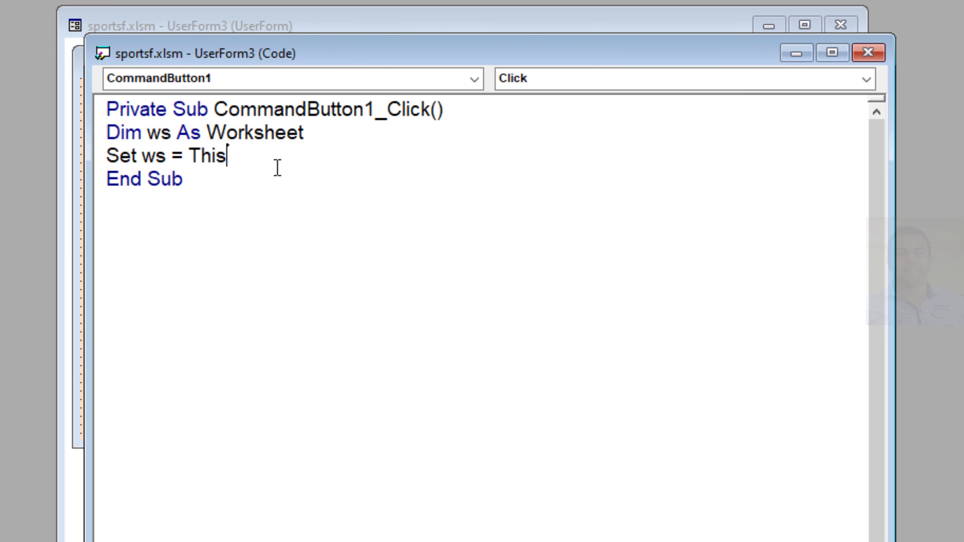
pyautogui.write('workbo')
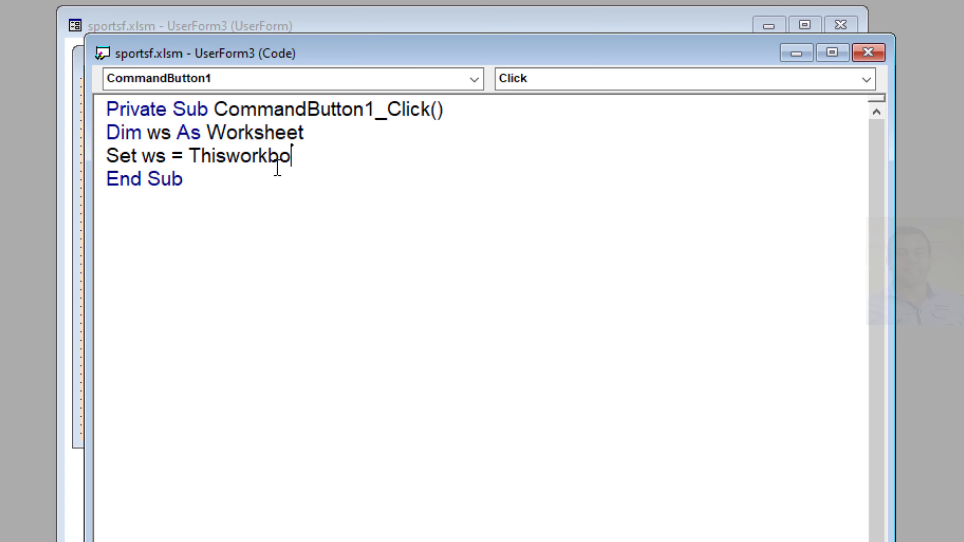
pyautogui.write('ok.')
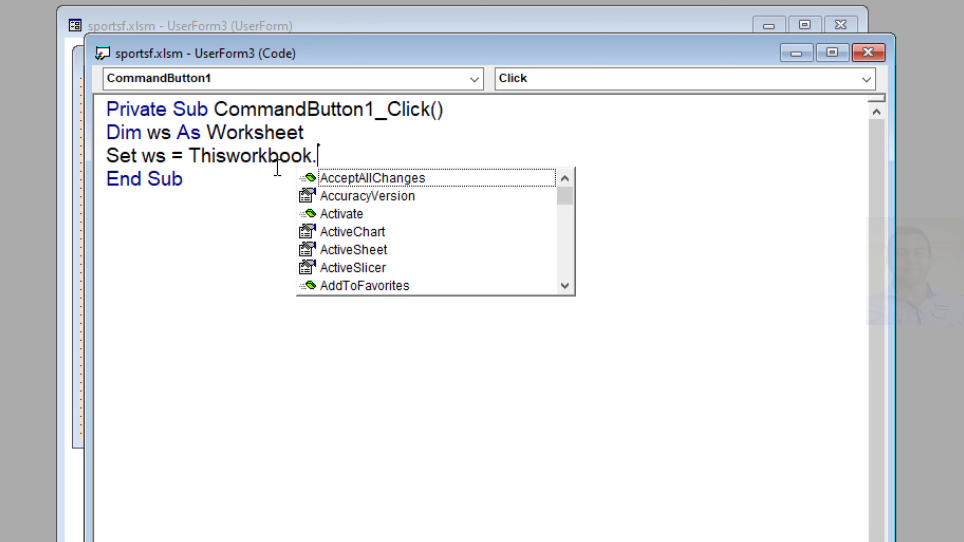
pyautogui.write('Sh')
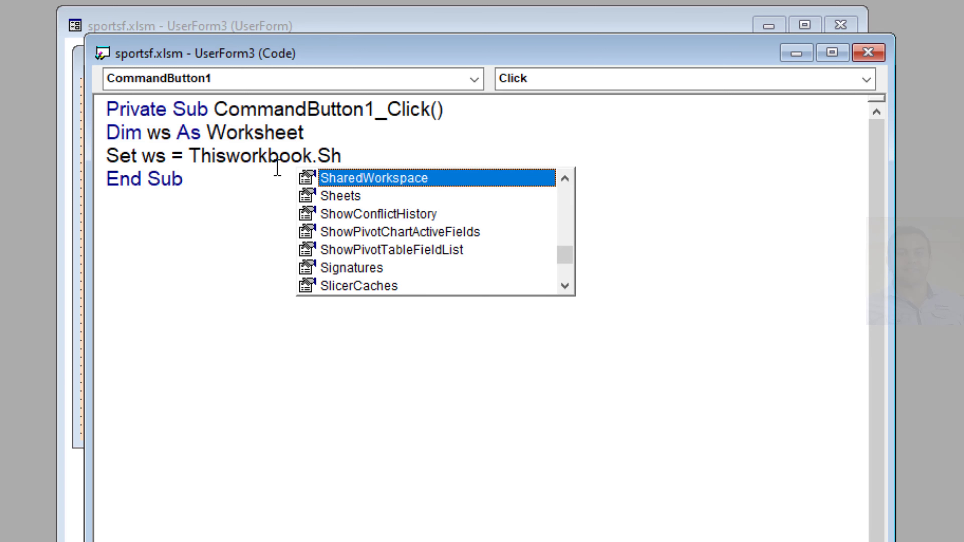
pyautogui.doubleClick(364, 196)
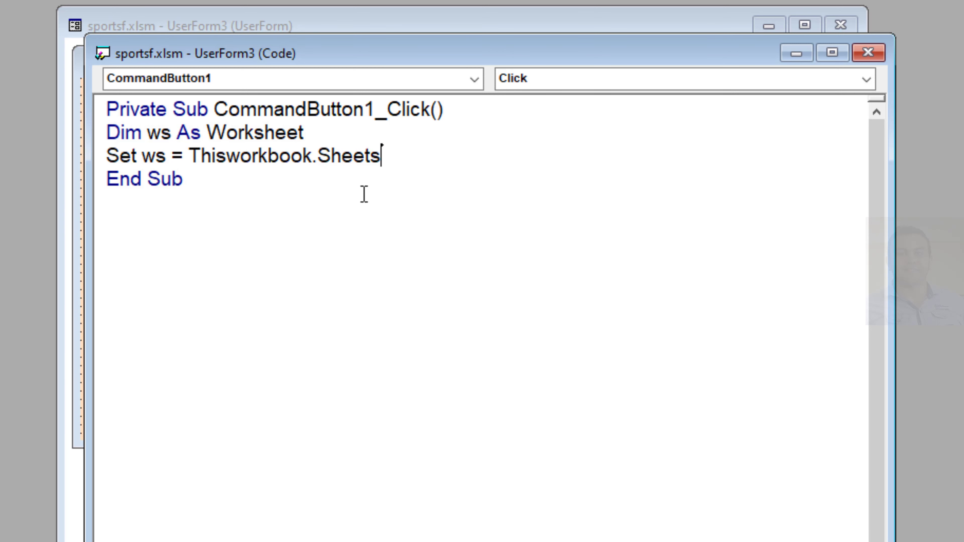
pyautogui.write('("')
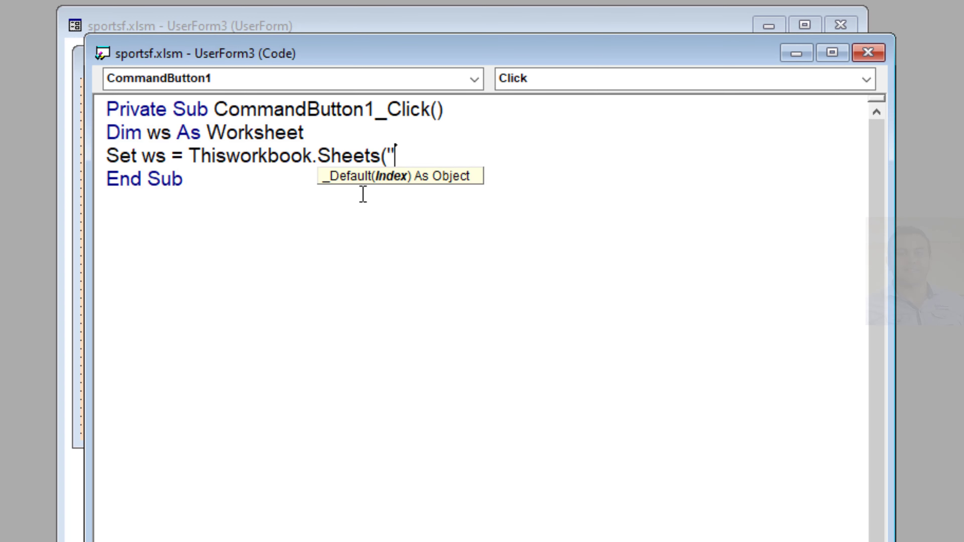
pyautogui.write('Sheet')
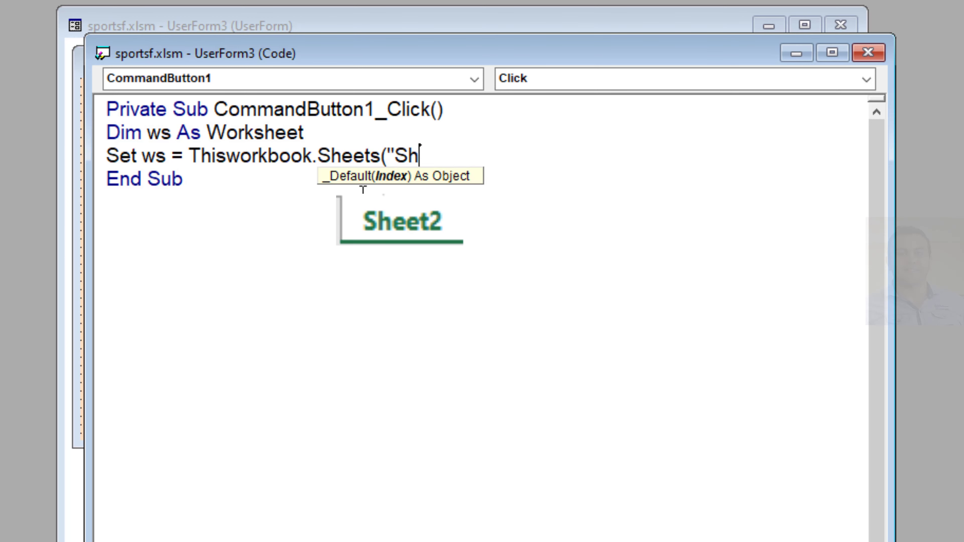
pyautogui.write('2")')
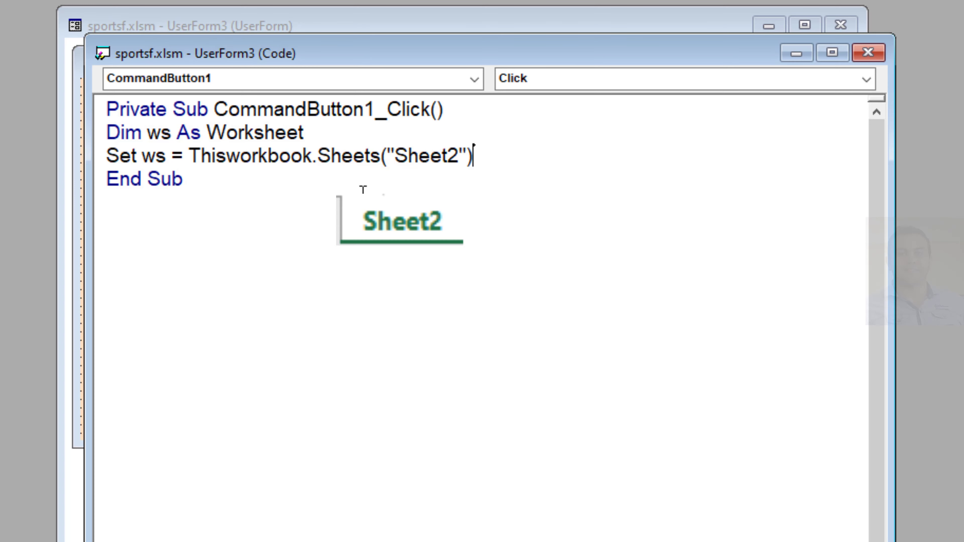
# Step: Declare the counter variable below the worksheet assignment with "Dim i As Integer"
pyautogui.press('Return')
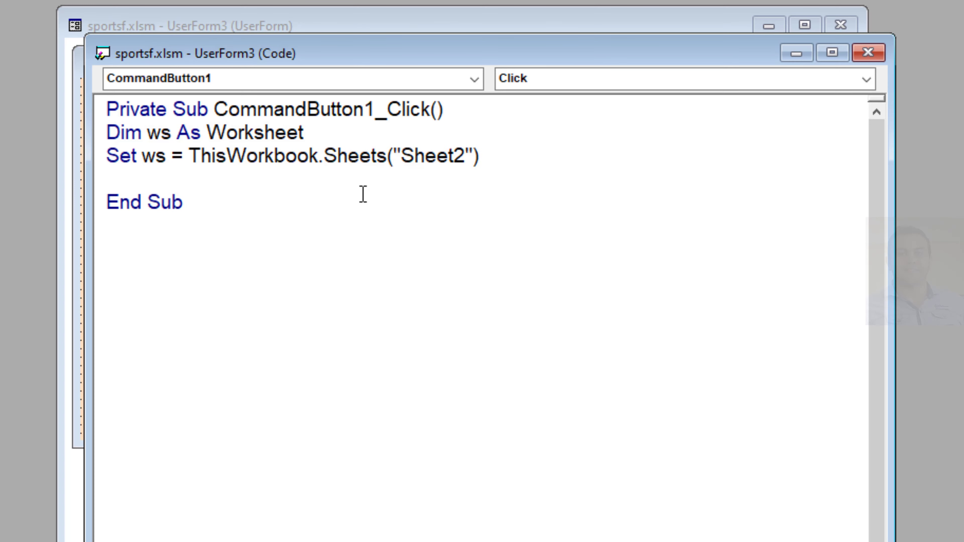
pyautogui.write('Dim i As ')
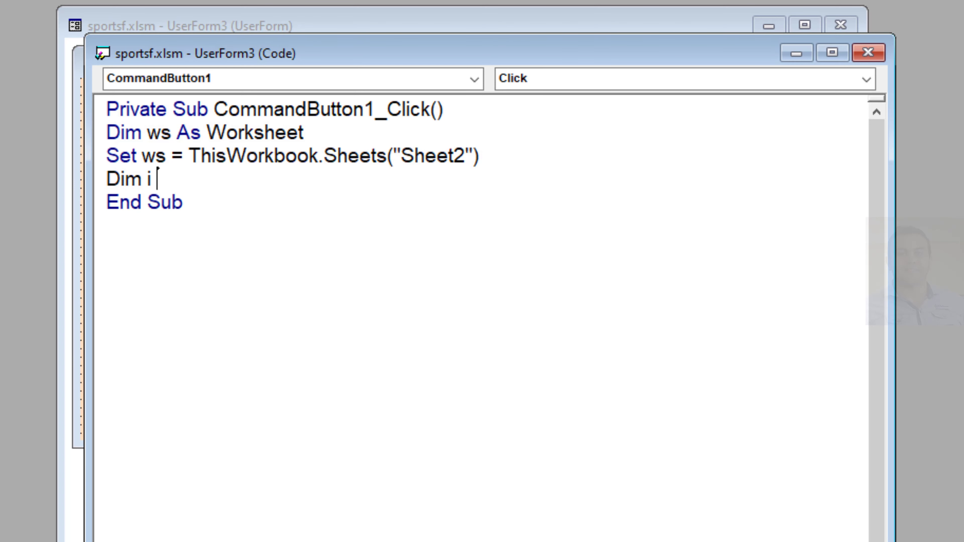
pyautogui.write('Int')
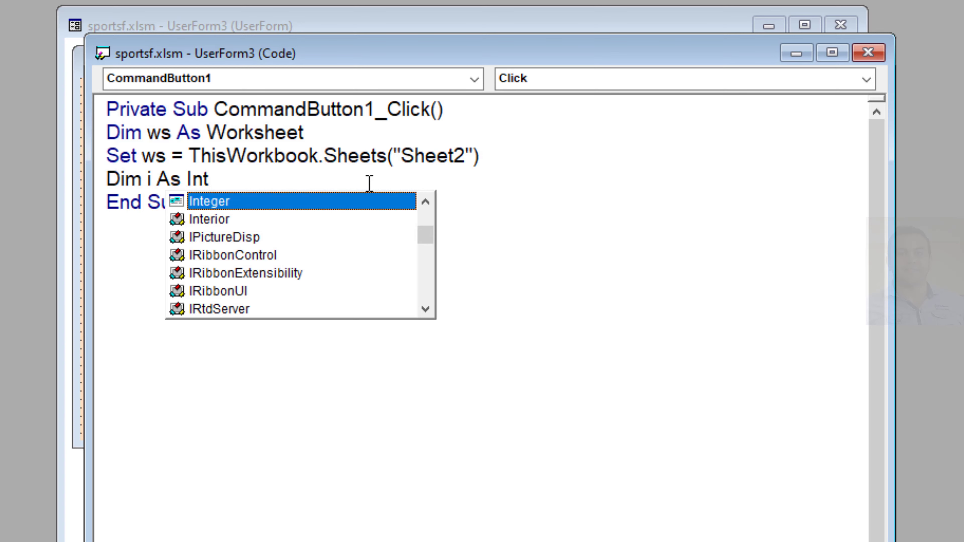
pyautogui.doubleClick(237, 201)
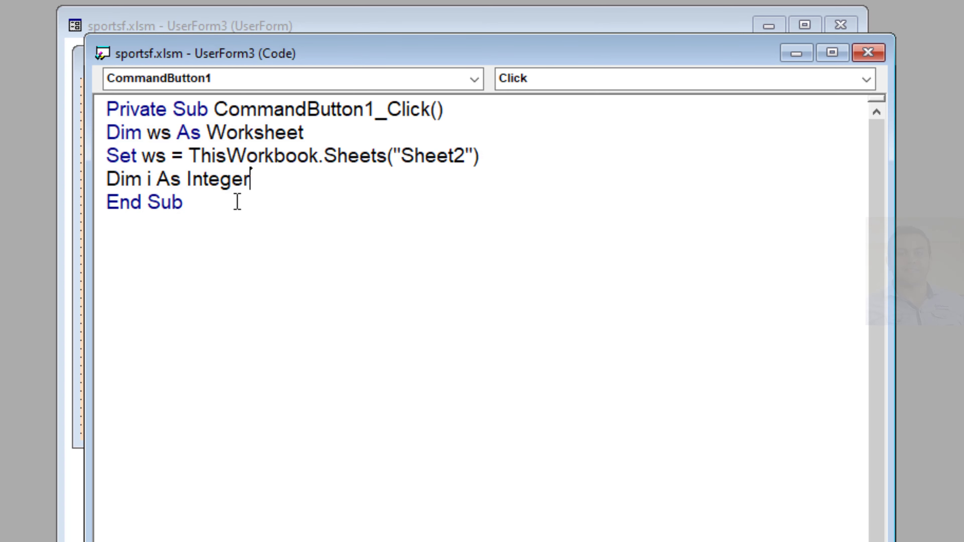
# Step: Begin a For loop below the counter declaration with "For i = 1"
pyautogui.press('Return')
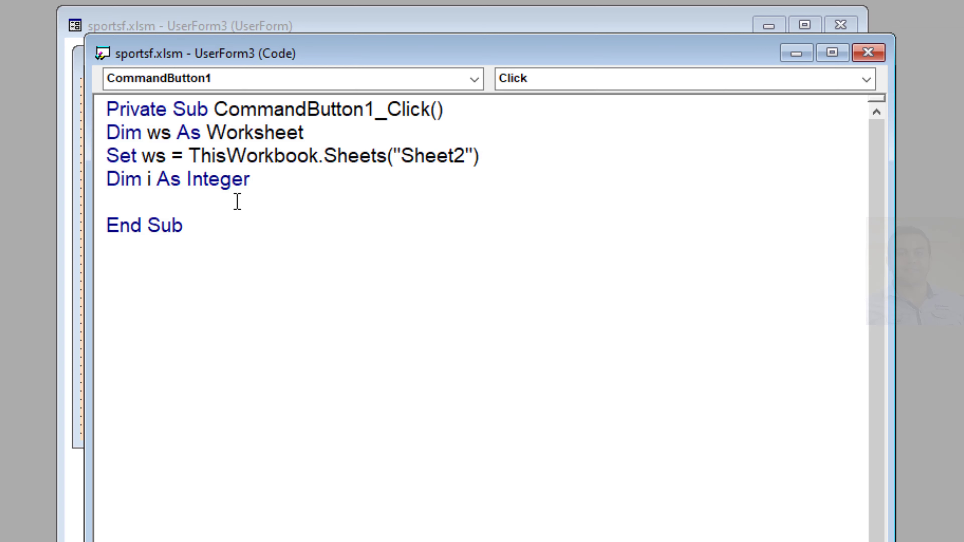
pyautogui.write('For i = 1')
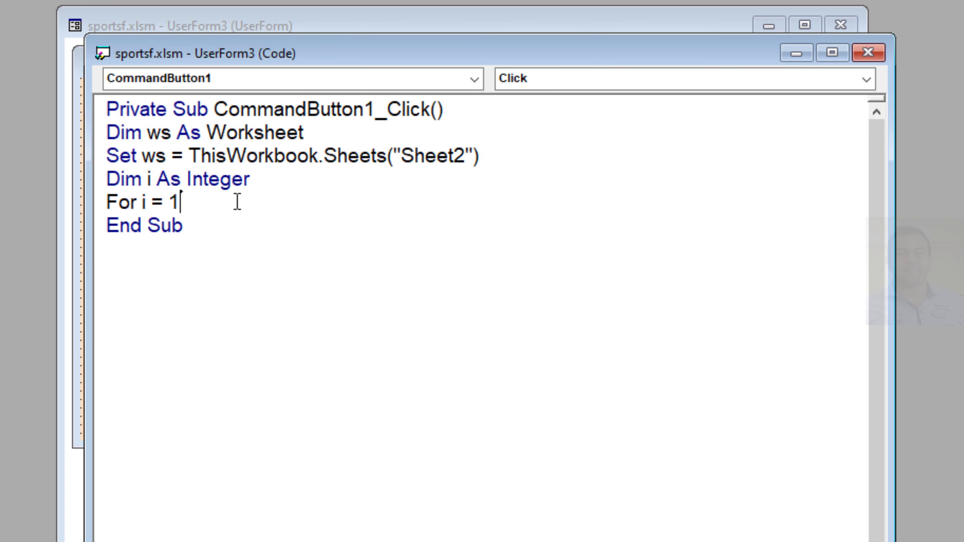